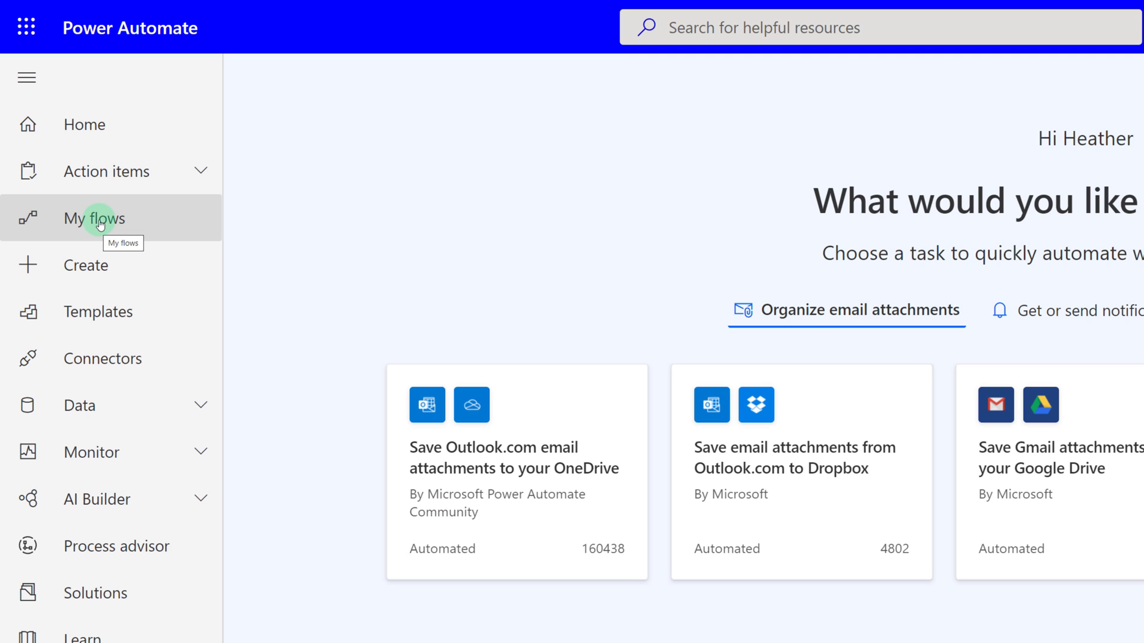
Start a new automated cloud flow named 'Attachments to SharePoint'
{"action": "left_click", "coordinate": [93, 271]}
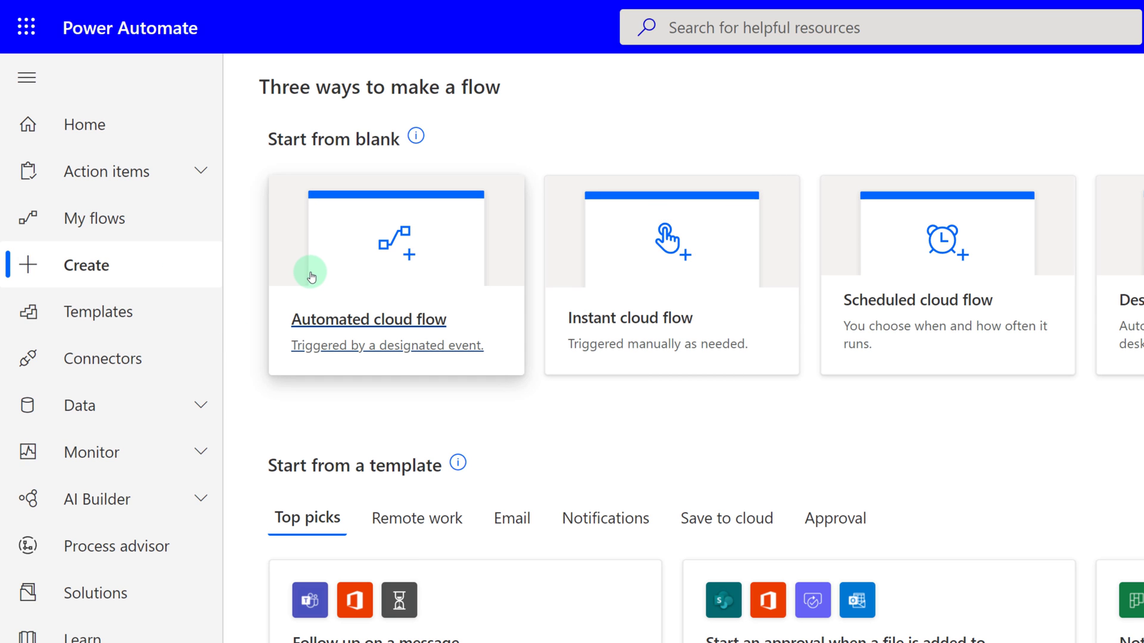
{"action": "left_click", "coordinate": [335, 258]}
{"action": "left_click", "coordinate": [659, 159]}
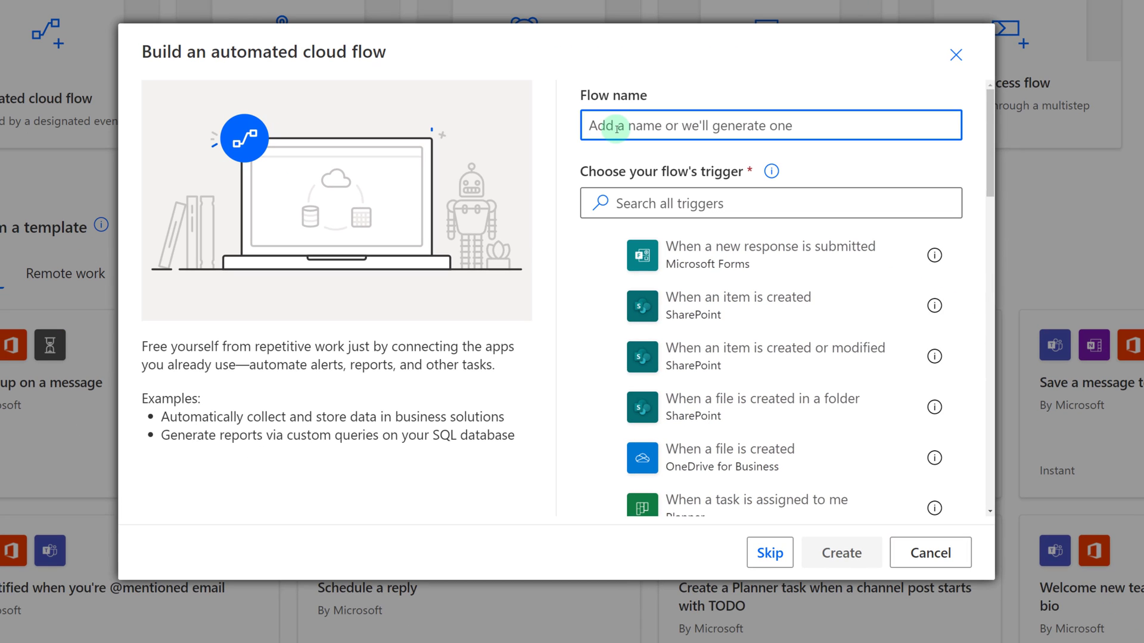
{"action": "type", "text": "Attachments to Share"}
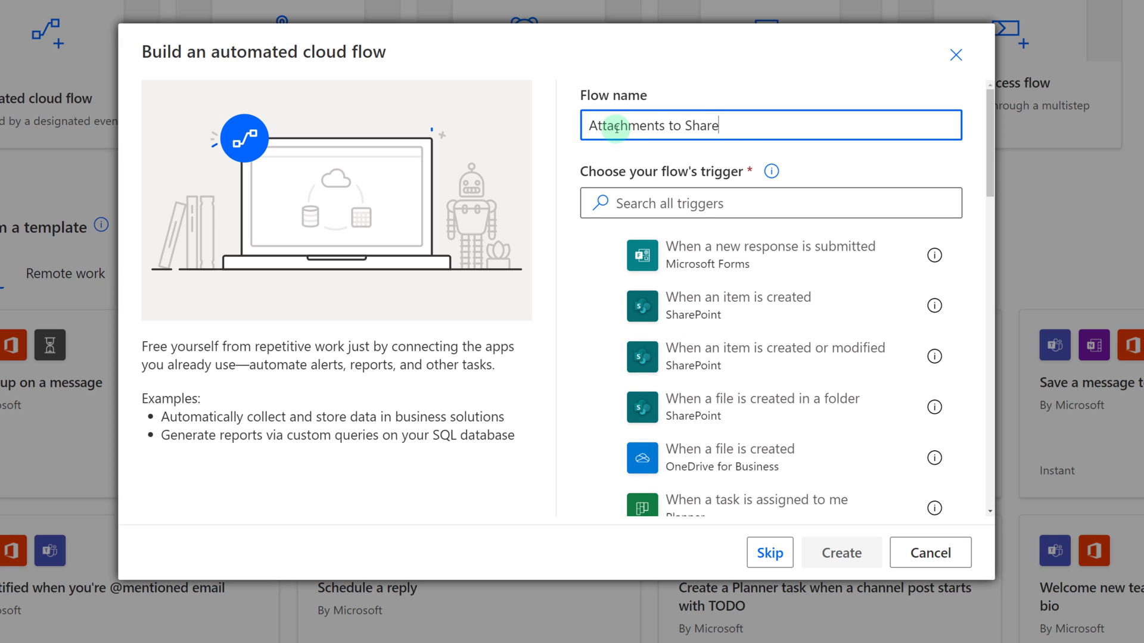
{"action": "type", "text": "Point"}
Choose the 'When a new email arrives to a group' trigger and create the flow
{"action": "left_click", "coordinate": [644, 203]}
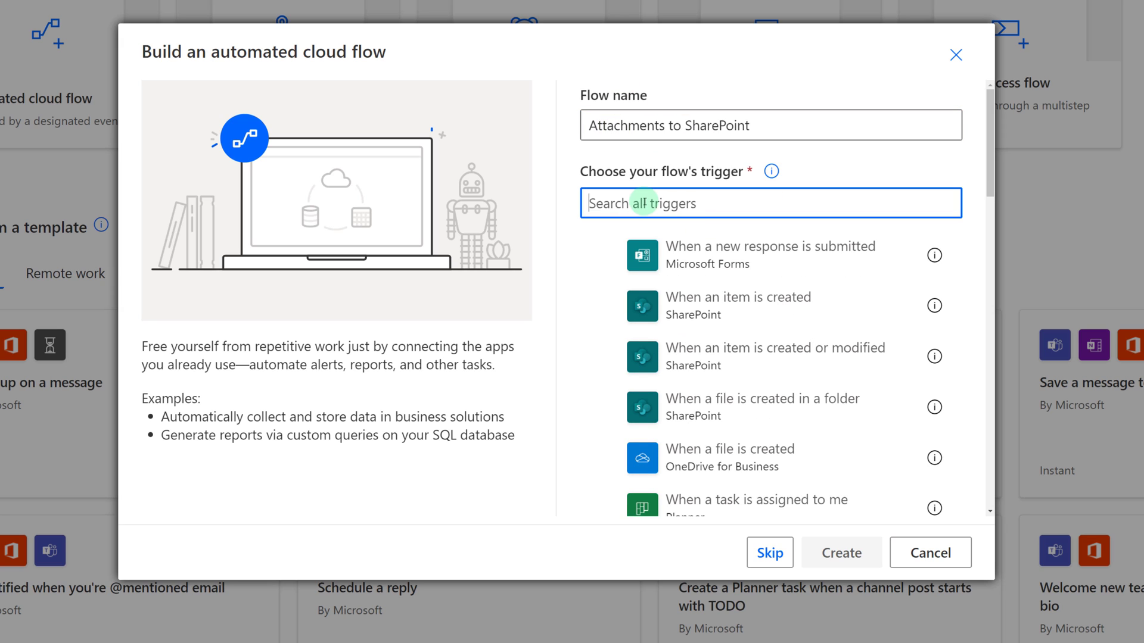
{"action": "type", "text": "group"}
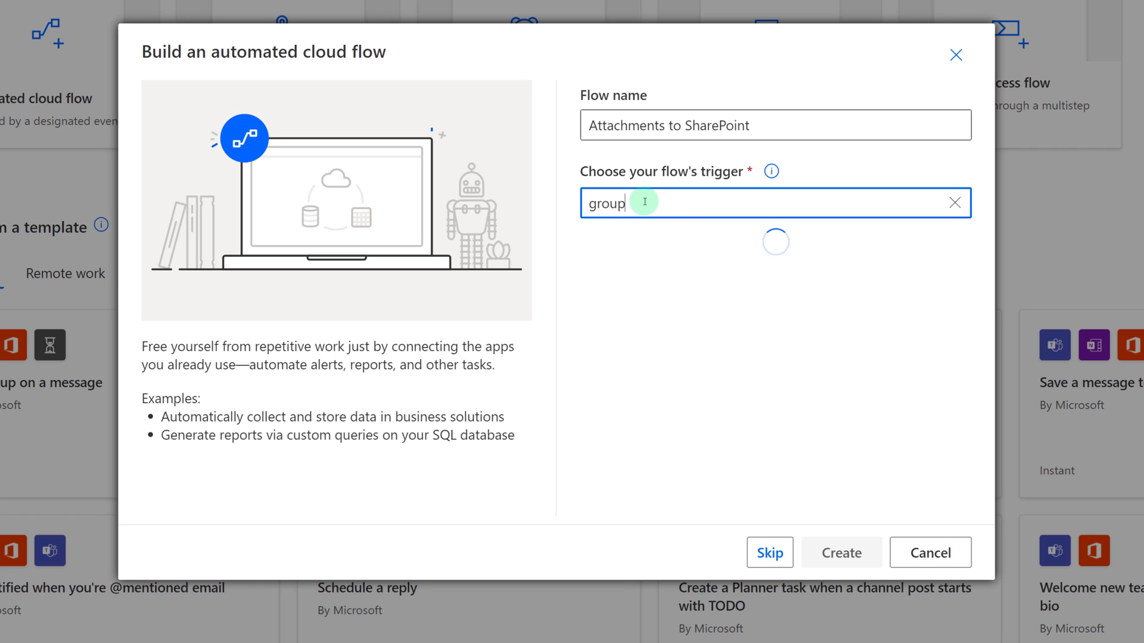
{"action": "scroll", "coordinate": [714, 387], "scroll_direction": "down", "scroll_amount": 3}
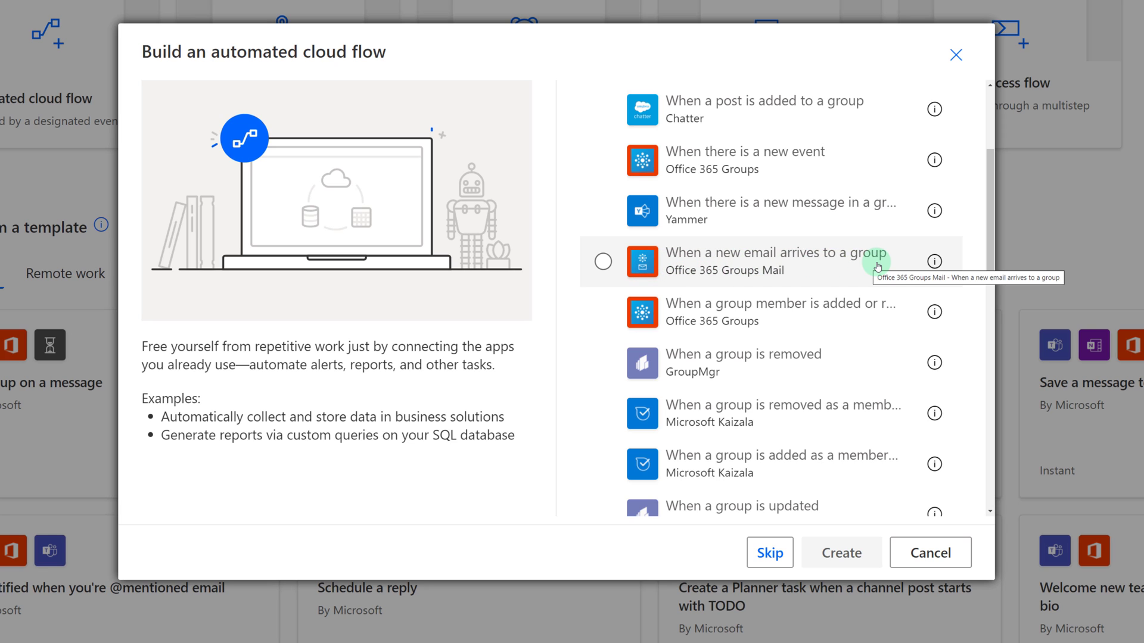
{"action": "left_click", "coordinate": [771, 279]}
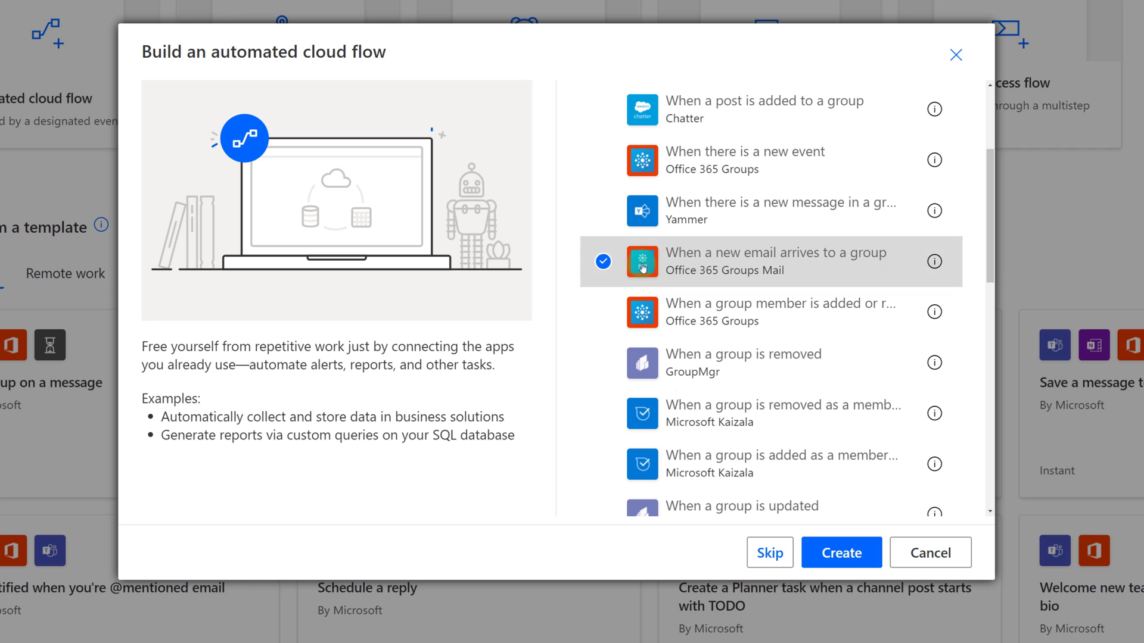
{"action": "left_click", "coordinate": [846, 560]}
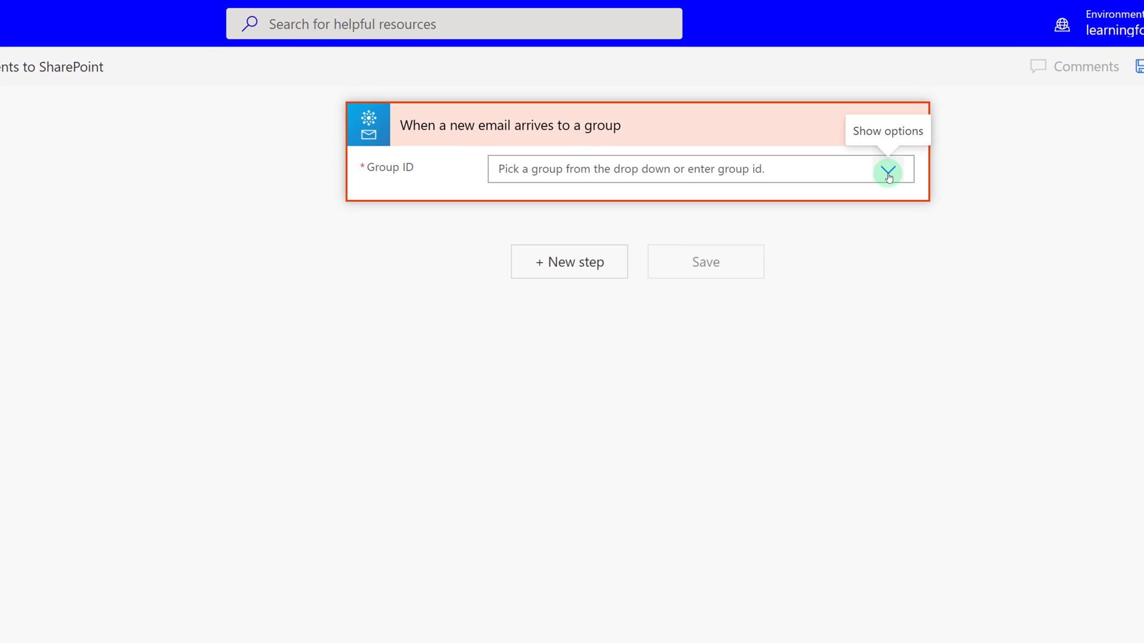
Set the trigger's Group ID to Power Automate Demos
{"action": "left_click", "coordinate": [888, 173]}
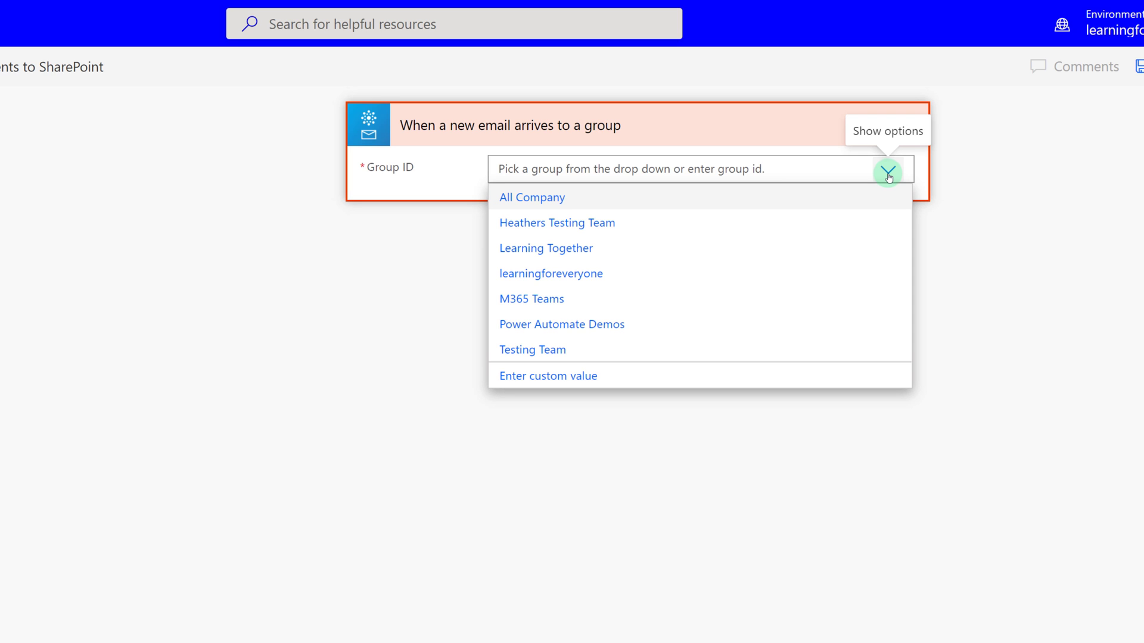
{"action": "left_click", "coordinate": [586, 332]}
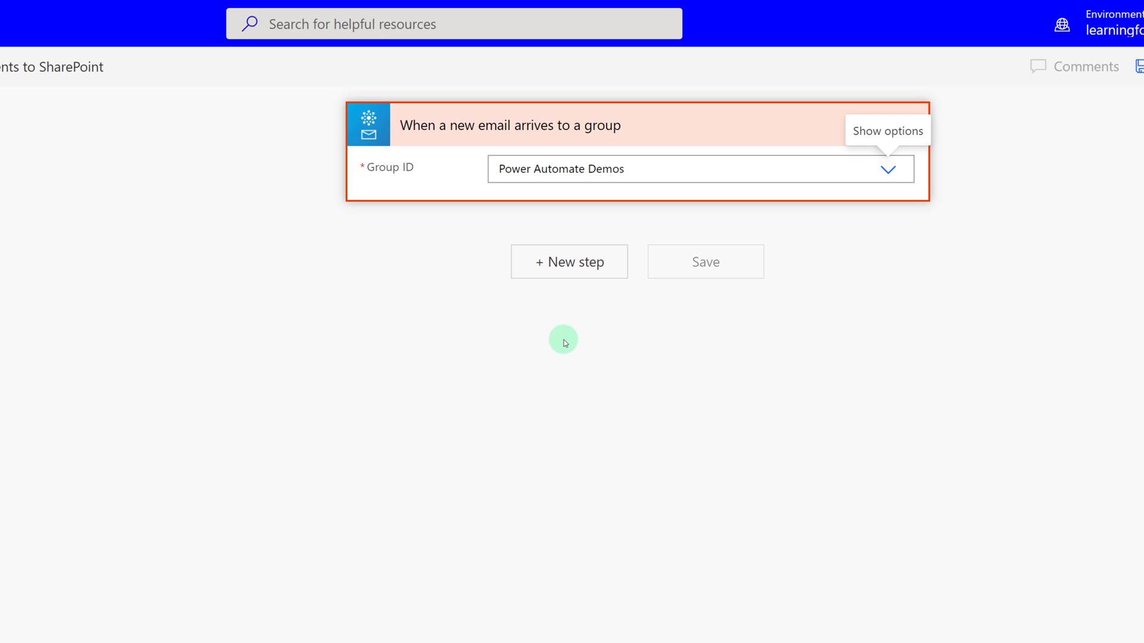
Add a new step, search 'mail' and add Office 365 Groups Mail's Get a thread post
{"action": "left_click", "coordinate": [561, 269]}
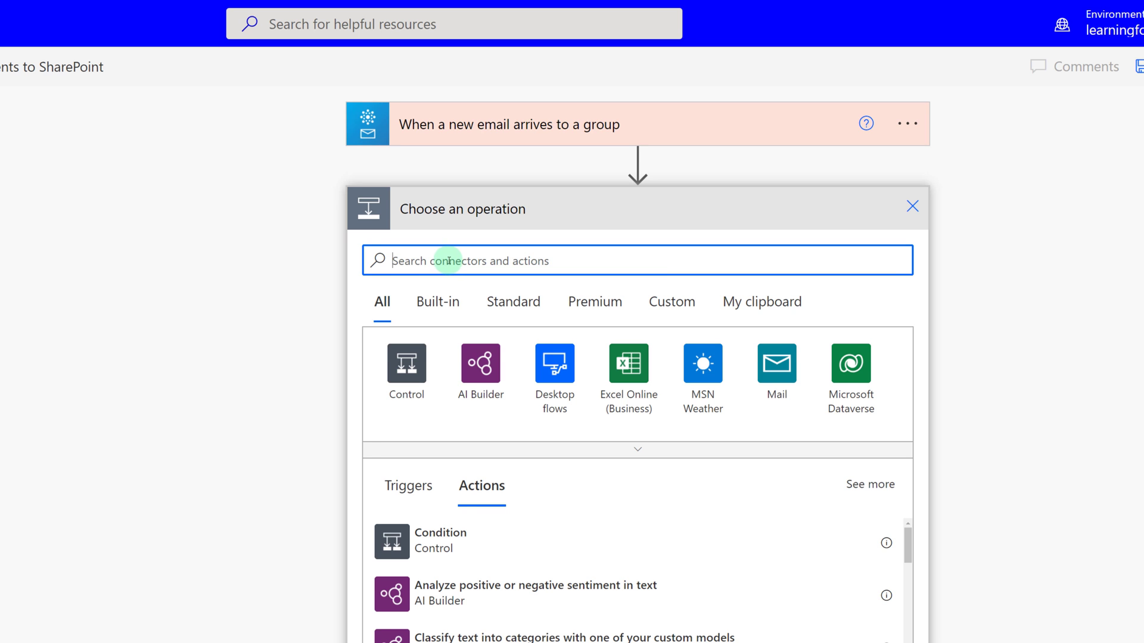
{"action": "type", "text": "mail"}
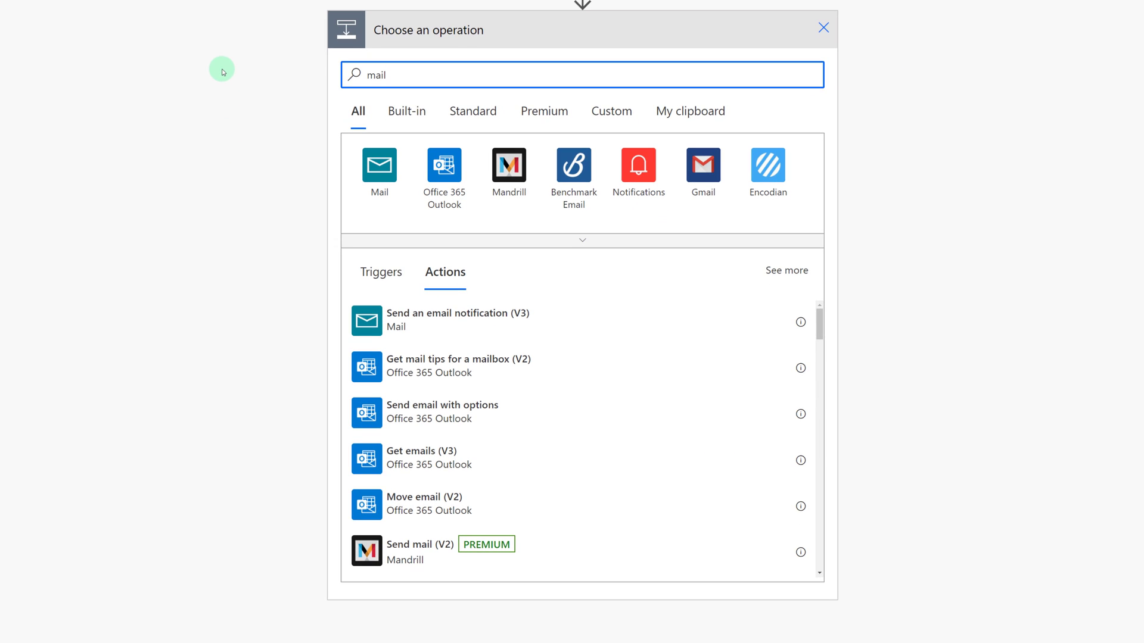
{"action": "scroll", "coordinate": [411, 486], "scroll_direction": "down", "scroll_amount": 5}
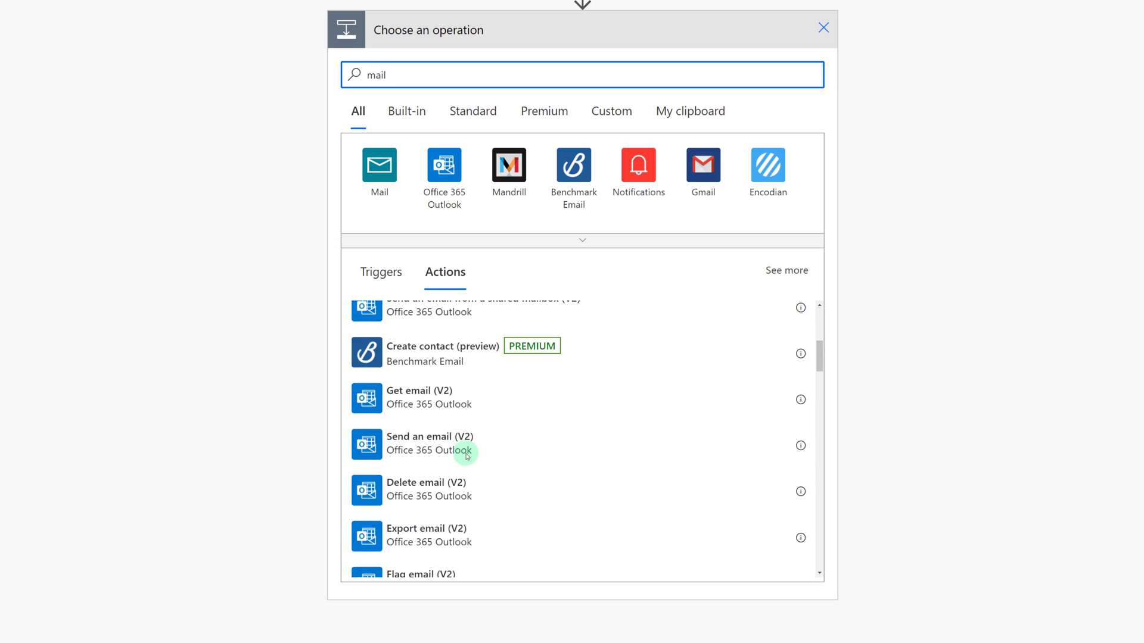
{"action": "scroll", "coordinate": [466, 456], "scroll_direction": "down", "scroll_amount": 12}
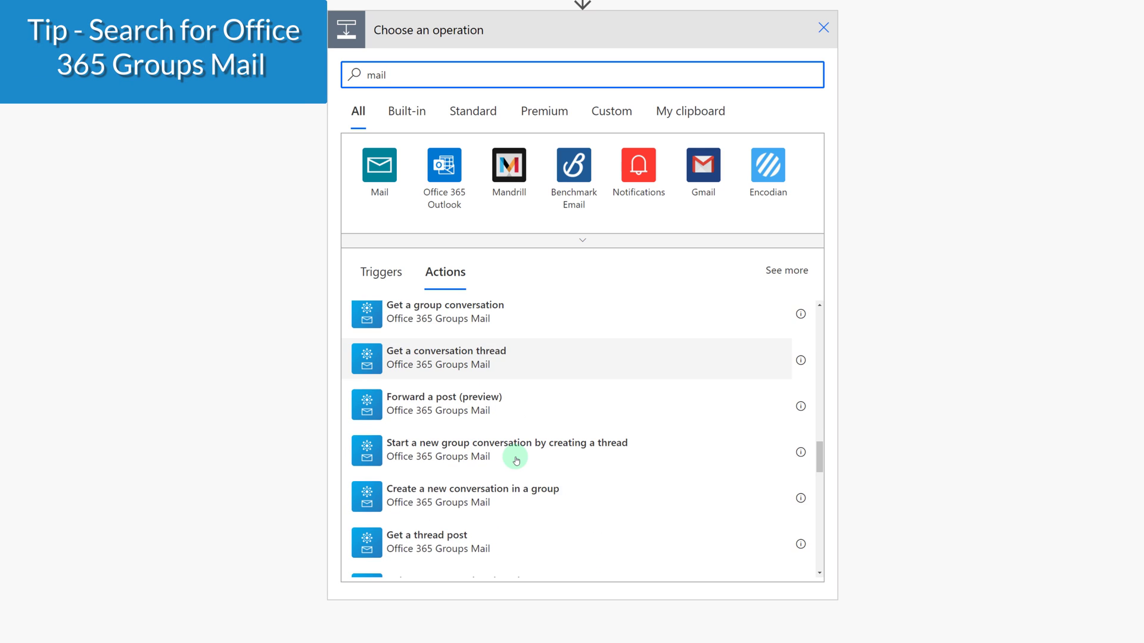
{"action": "scroll", "coordinate": [516, 461], "scroll_direction": "down", "scroll_amount": 2}
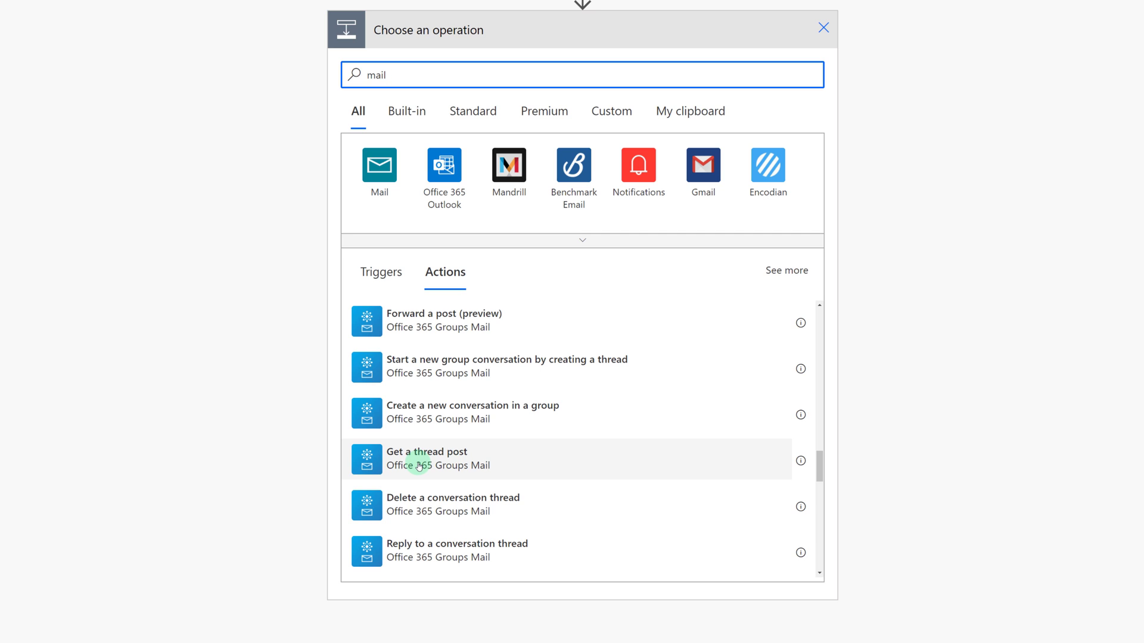
{"action": "left_click", "coordinate": [419, 466]}
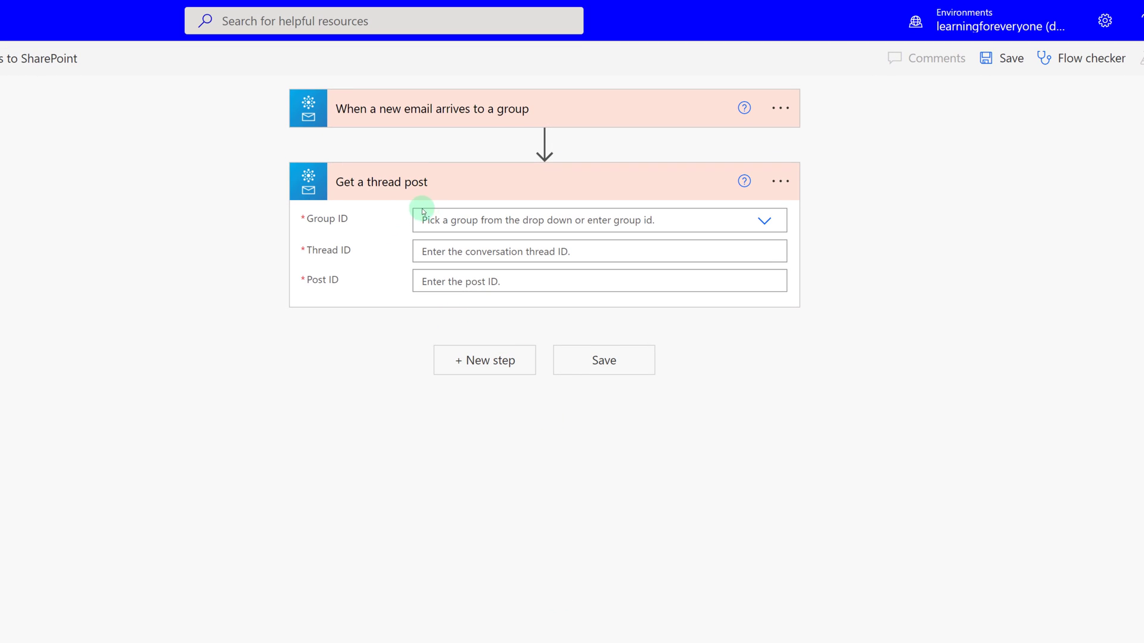
Give Get a thread post the Power Automate Demos group, Conversation thread ID and Post ID
{"action": "left_click", "coordinate": [767, 221]}
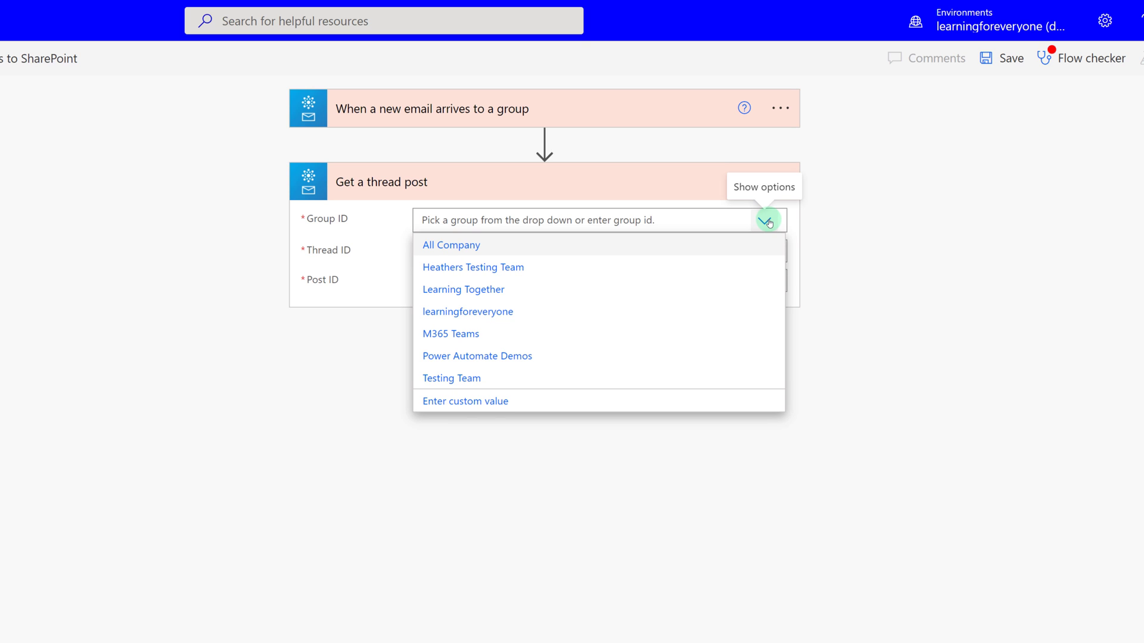
{"action": "left_click", "coordinate": [506, 361]}
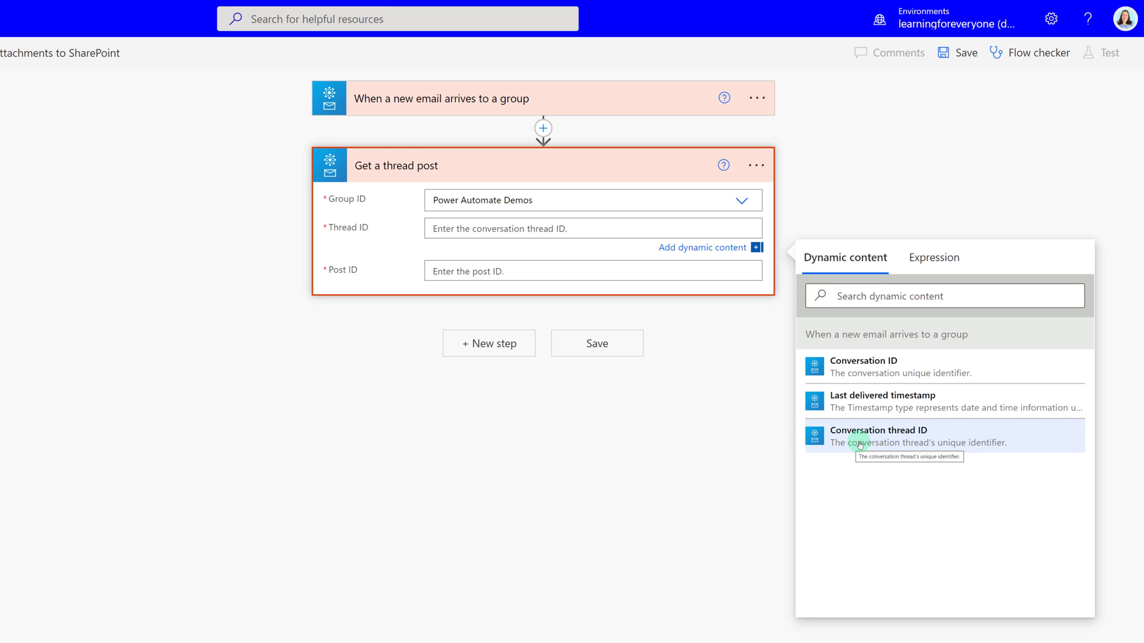
{"action": "left_click", "coordinate": [860, 445]}
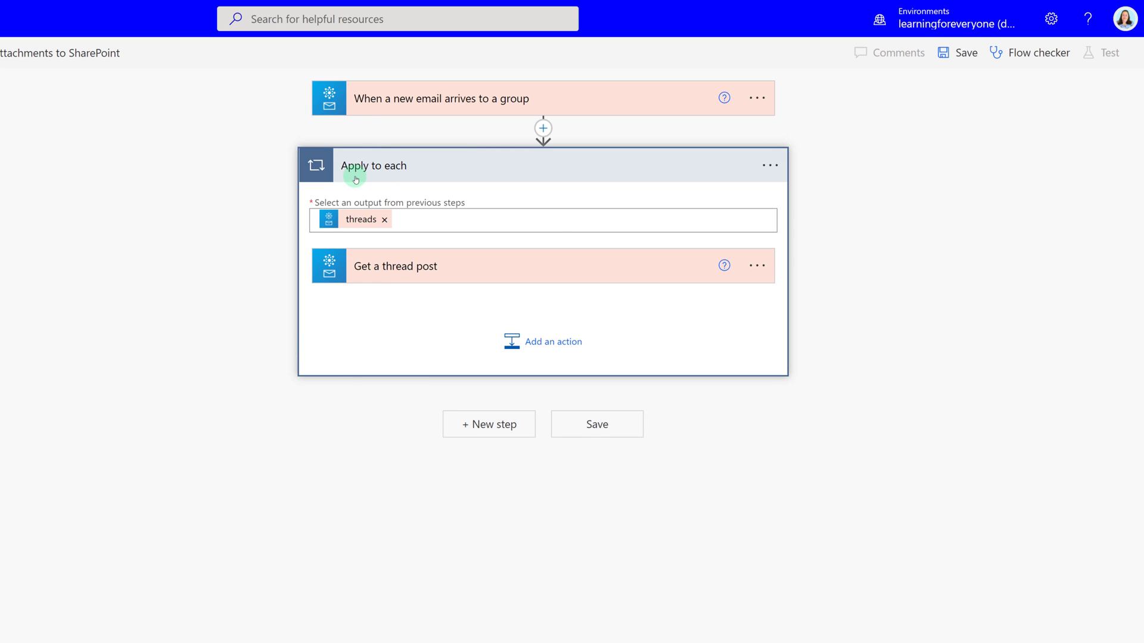
{"action": "left_click", "coordinate": [374, 267]}
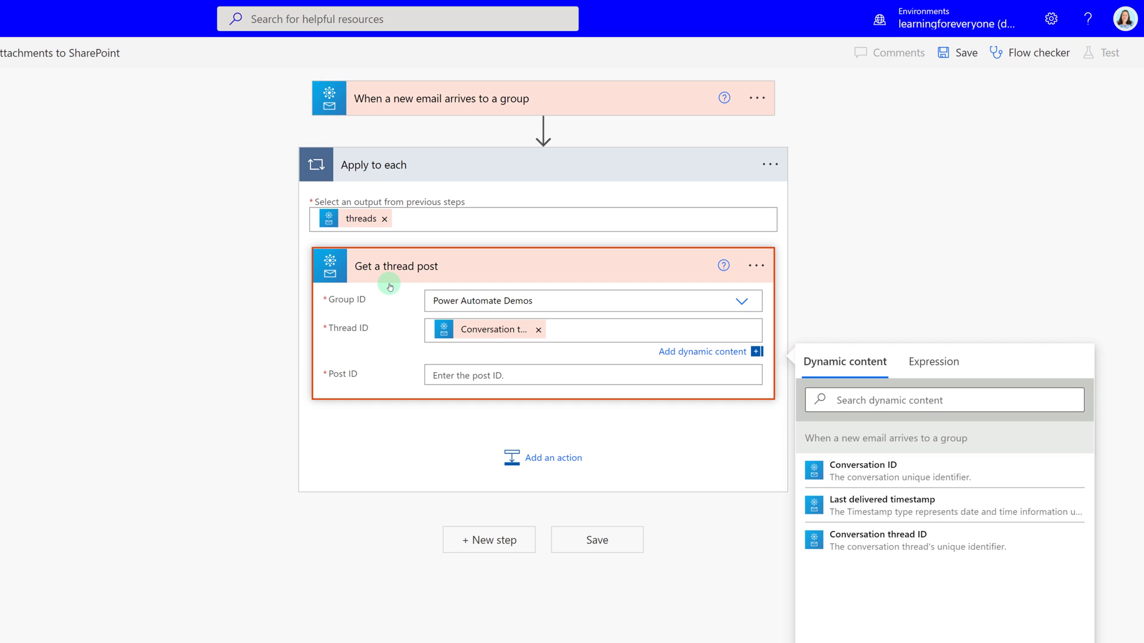
{"action": "left_click", "coordinate": [473, 377]}
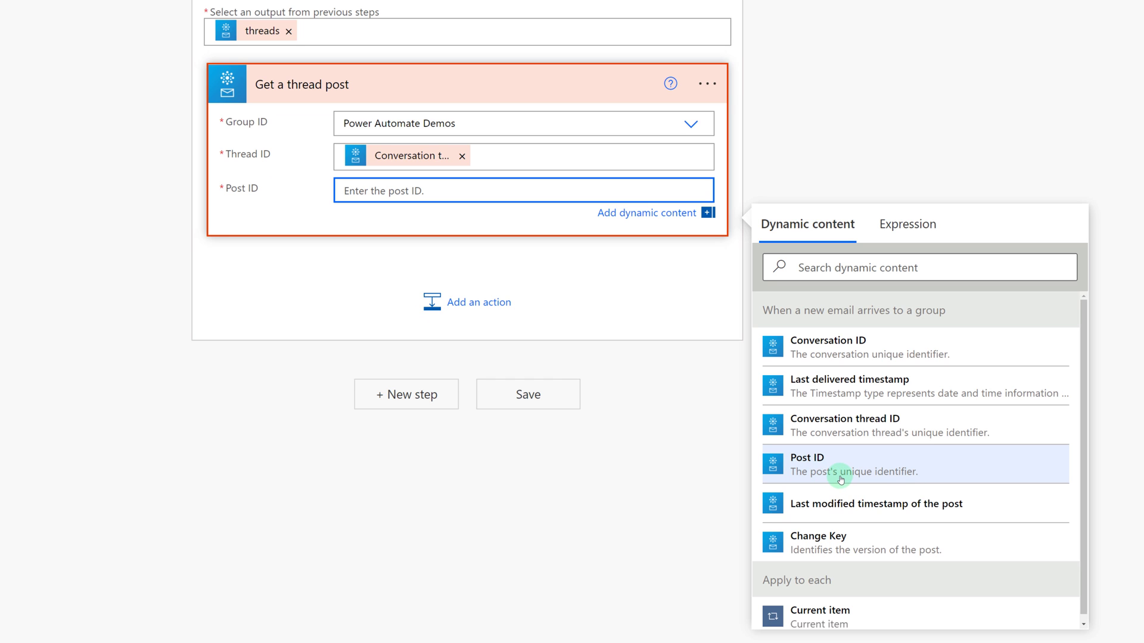
{"action": "left_click", "coordinate": [814, 620]}
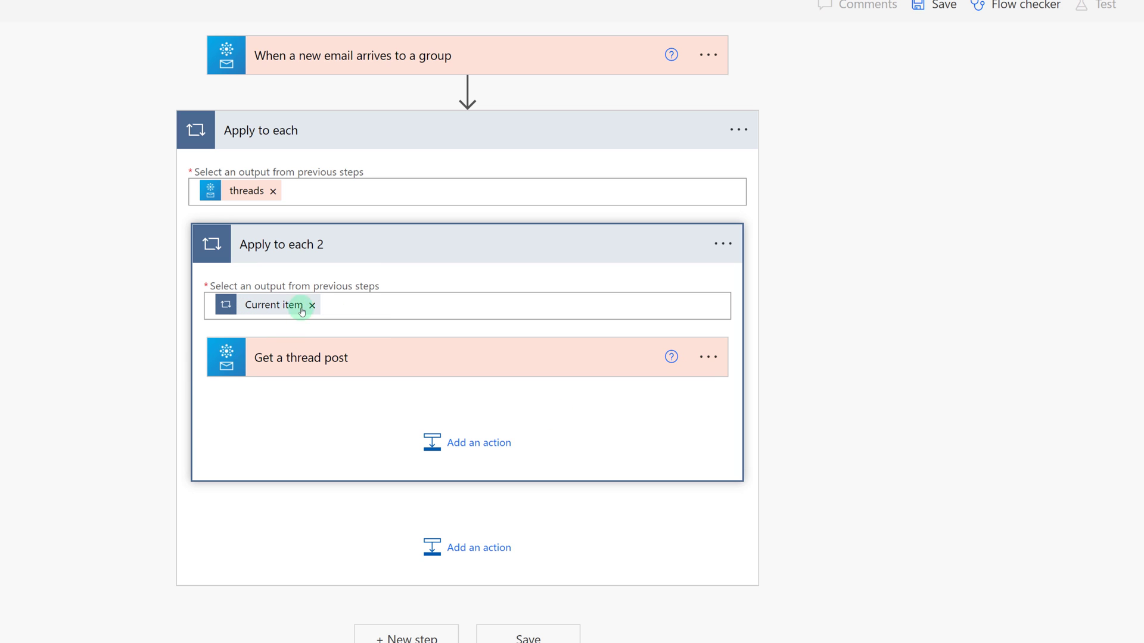
Switch the Apply to each 2 loop input from Current item to posts
{"action": "left_click", "coordinate": [312, 305]}
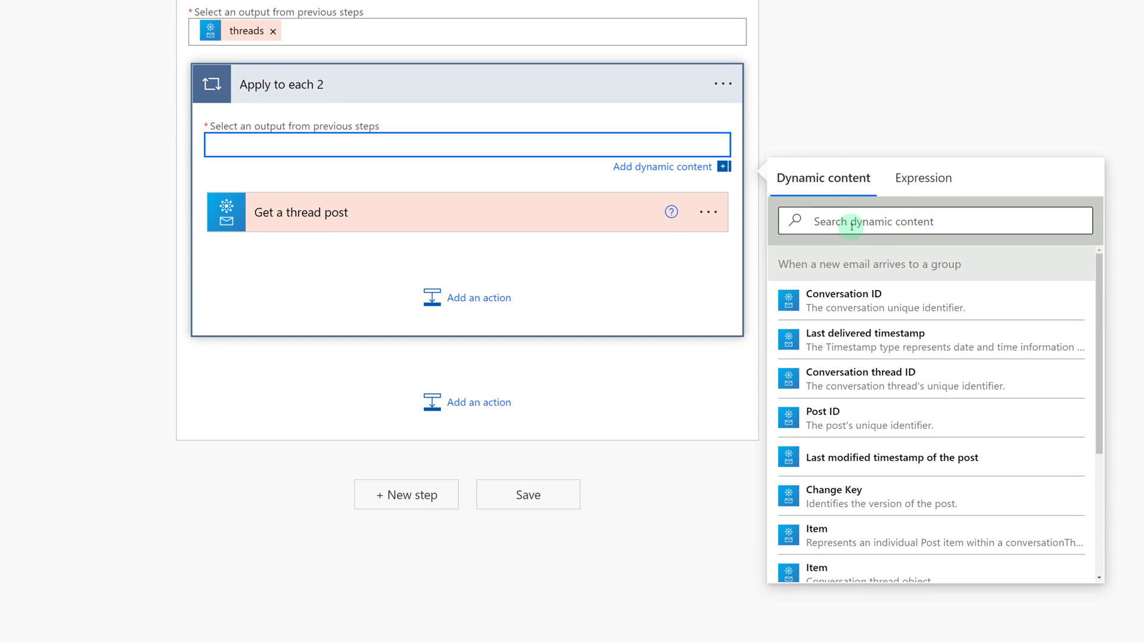
{"action": "scroll", "coordinate": [832, 417], "scroll_direction": "down", "scroll_amount": 3}
{"action": "left_click", "coordinate": [831, 453]}
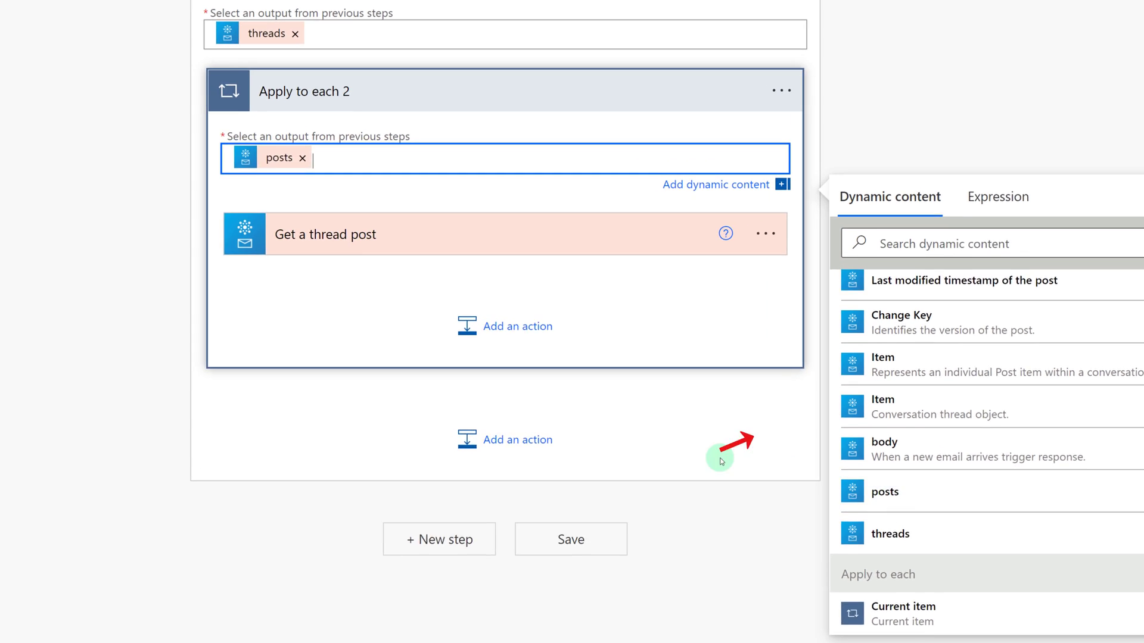
{"action": "left_click", "coordinate": [337, 325]}
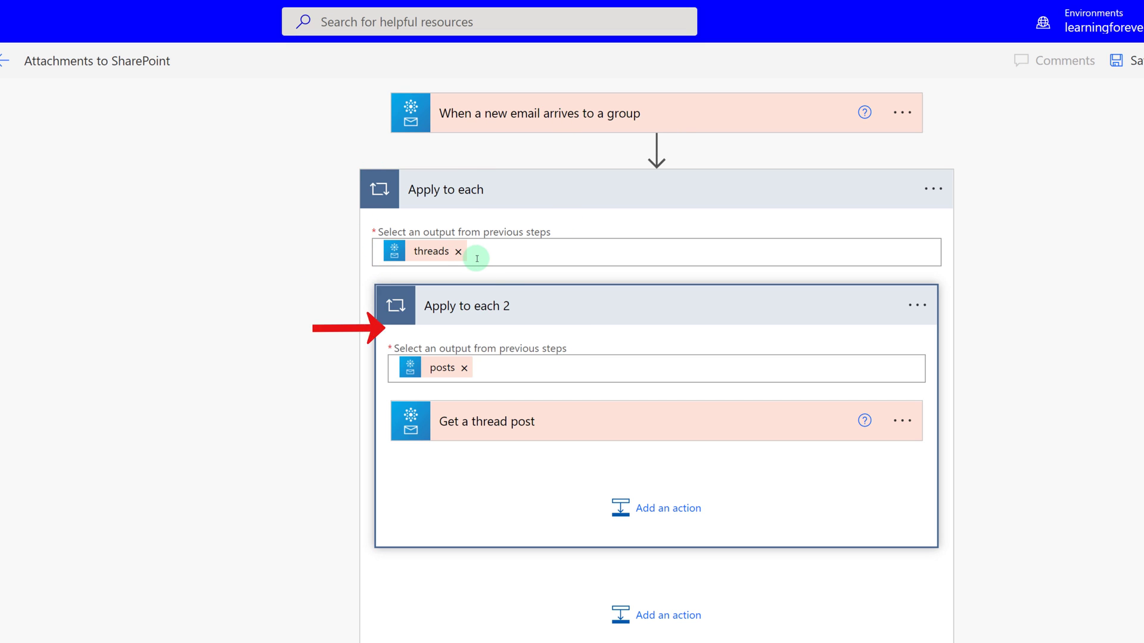
{"action": "left_click", "coordinate": [492, 424]}
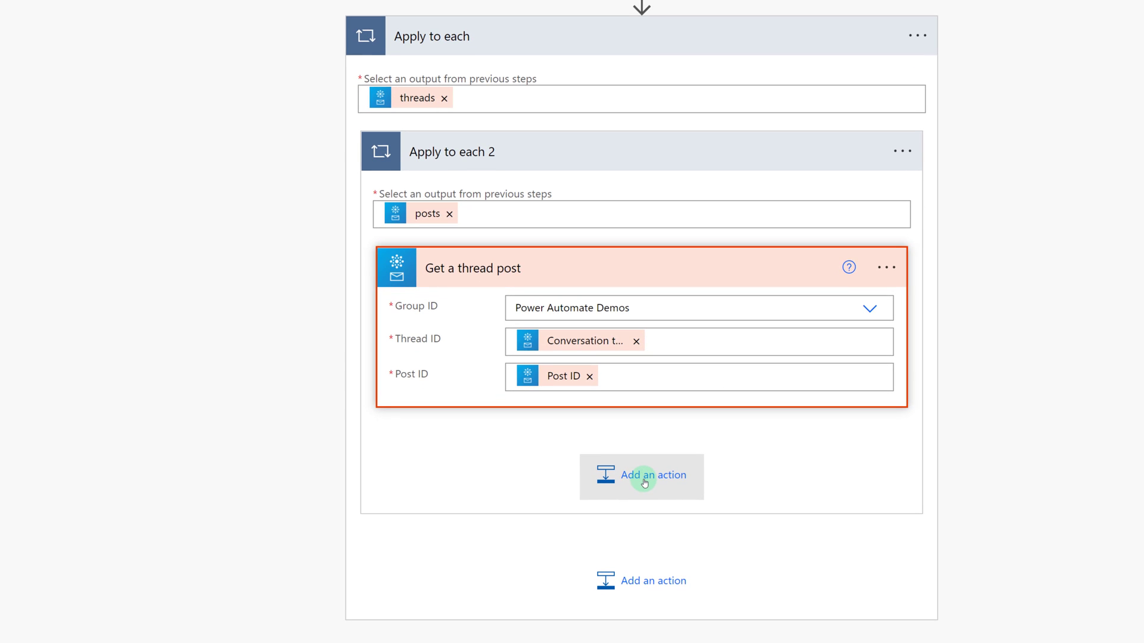
Add a SharePoint Create file action after Get a thread post, found by searching 'sharepoint'
{"action": "left_click", "coordinate": [645, 483]}
{"action": "left_click", "coordinate": [459, 394]}
{"action": "type", "text": "share"}
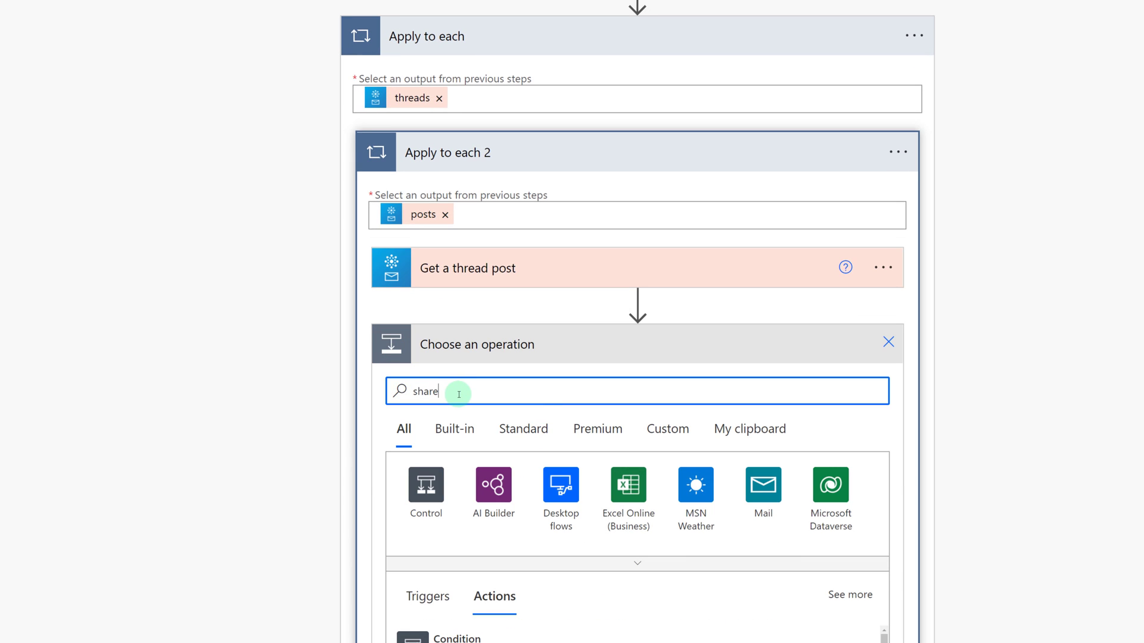
{"action": "type", "text": "point"}
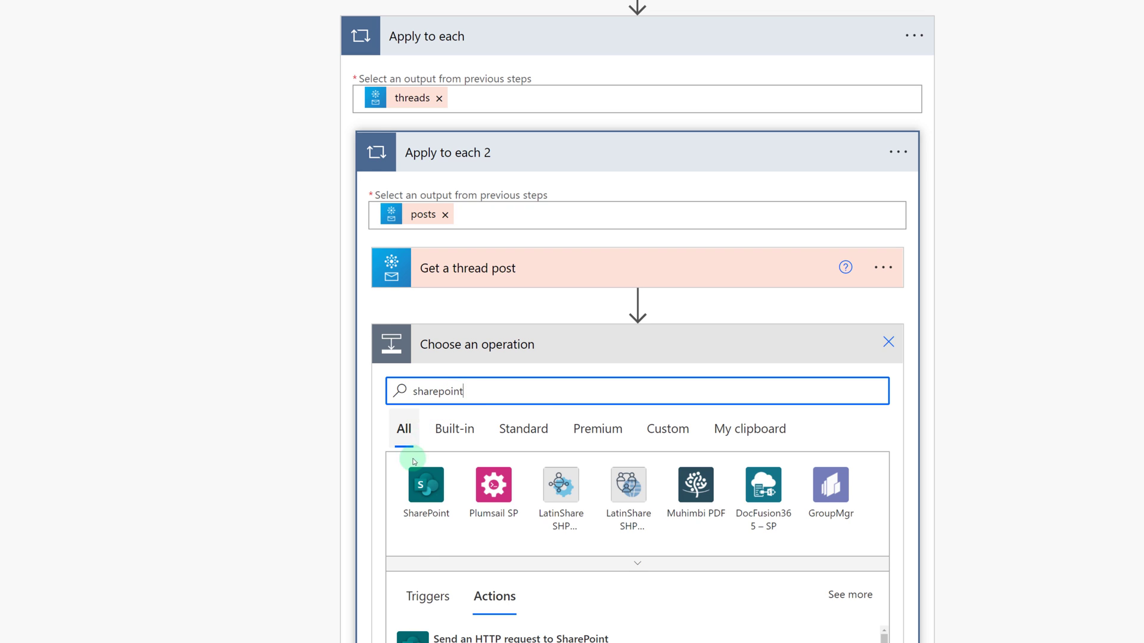
{"action": "left_click", "coordinate": [417, 501]}
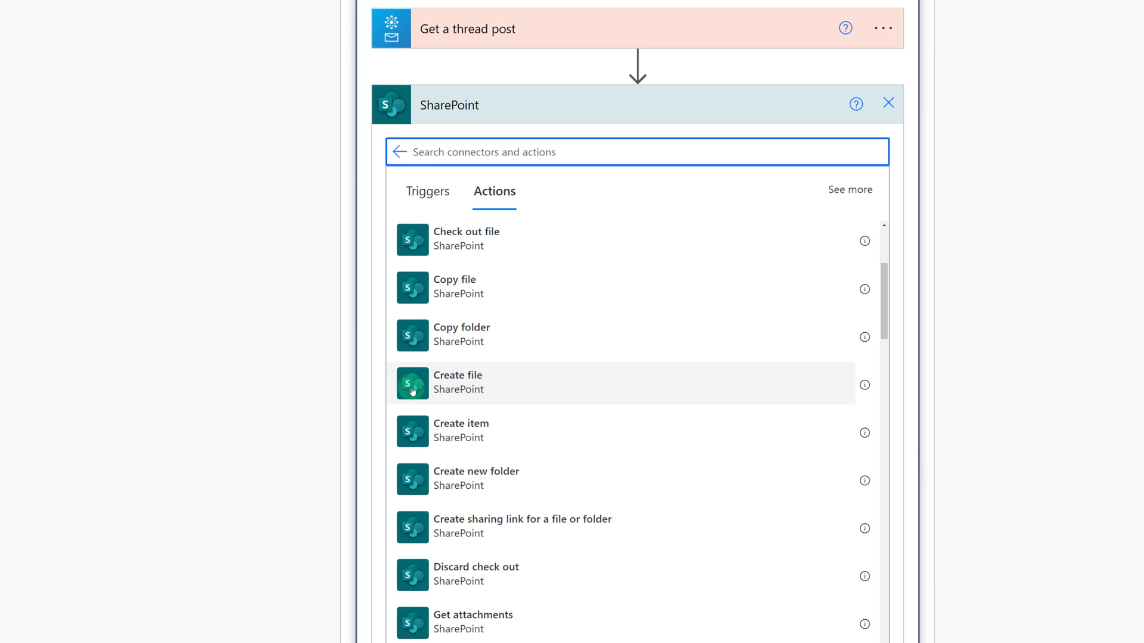
{"action": "left_click", "coordinate": [412, 391]}
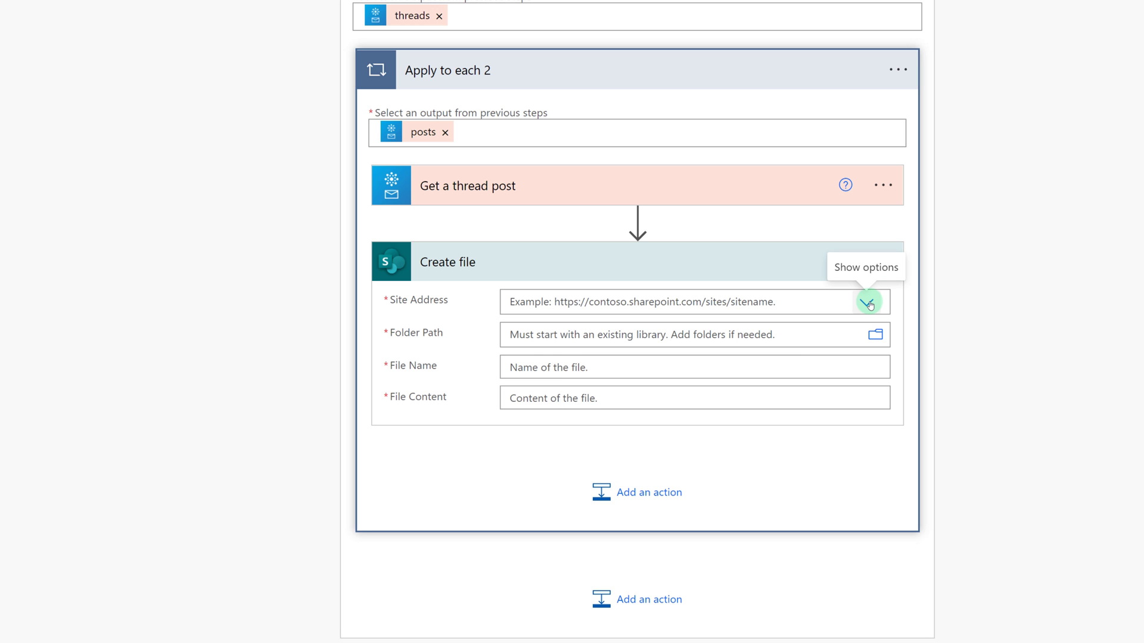
Set Create file's Site Address to Testing Team and Folder Path to /Shared Documents/General
{"action": "left_click", "coordinate": [869, 303]}
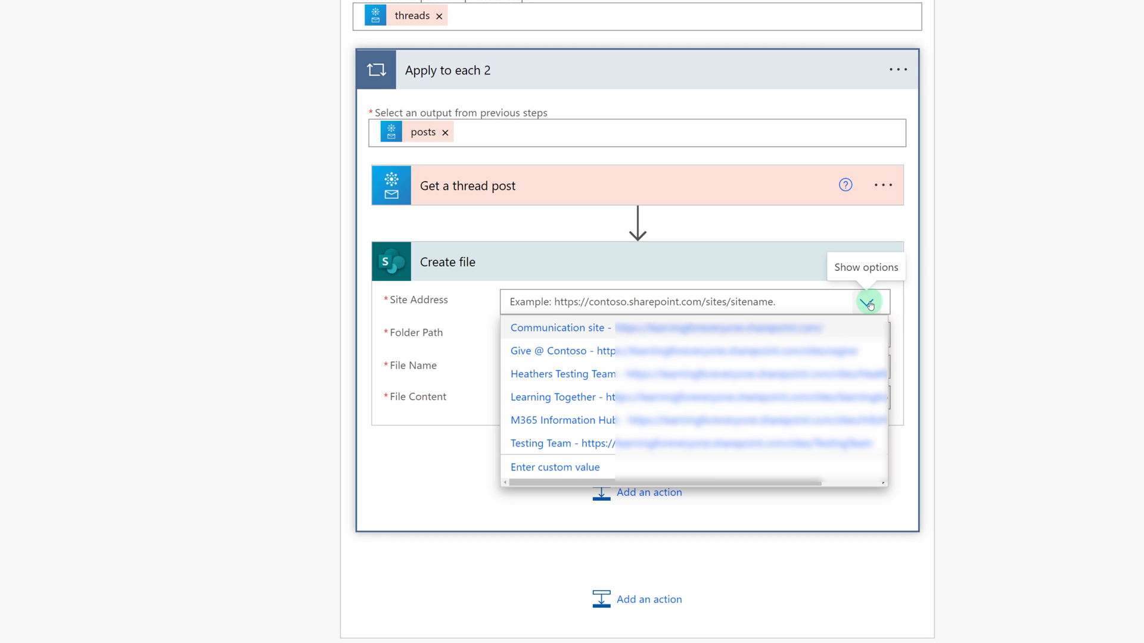
{"action": "left_click", "coordinate": [536, 443]}
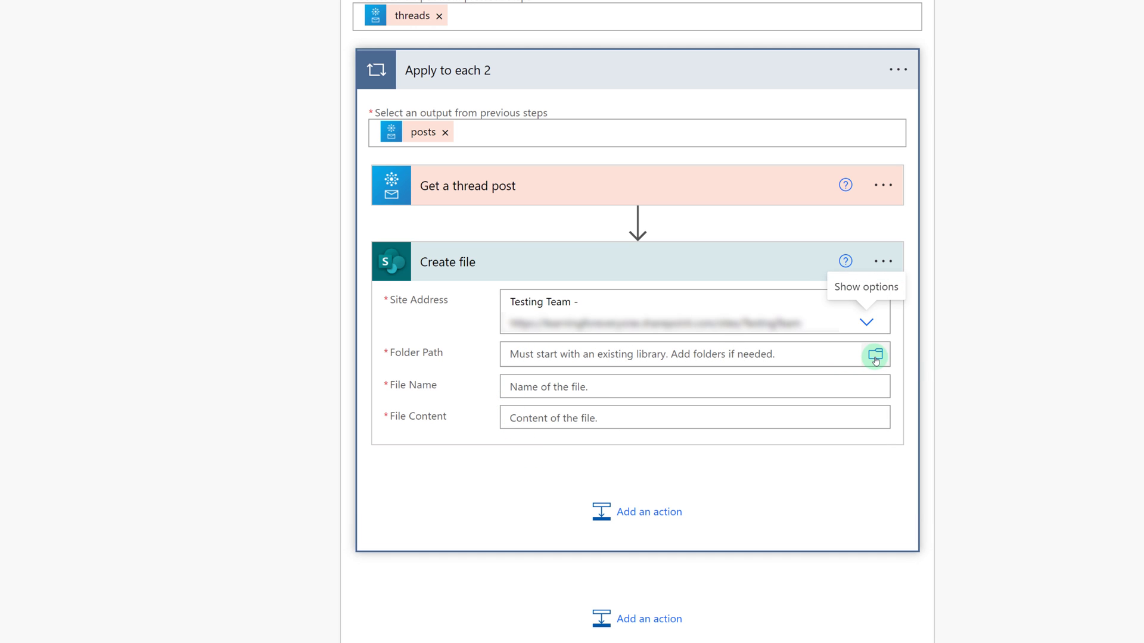
{"action": "left_click", "coordinate": [875, 357]}
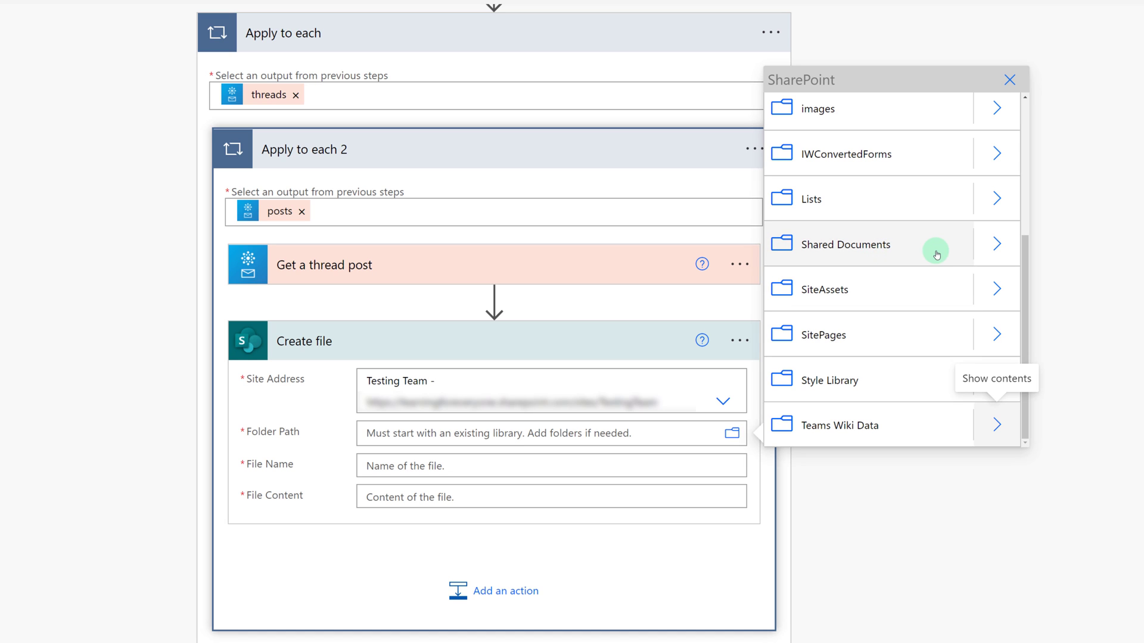
{"action": "left_click", "coordinate": [1008, 256]}
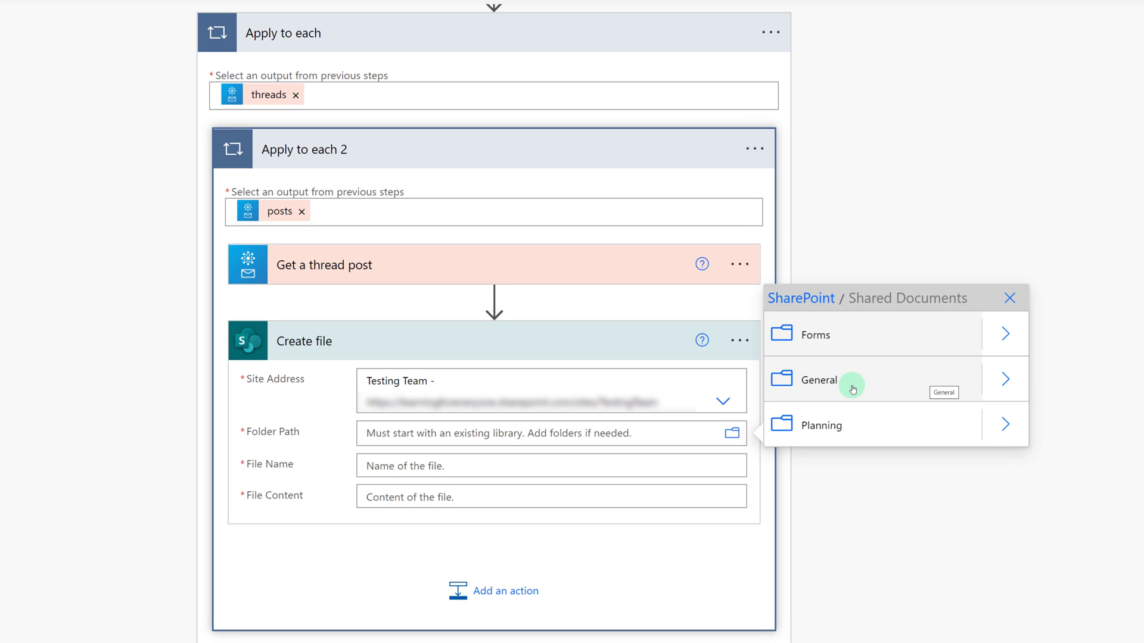
{"action": "left_click", "coordinate": [854, 388]}
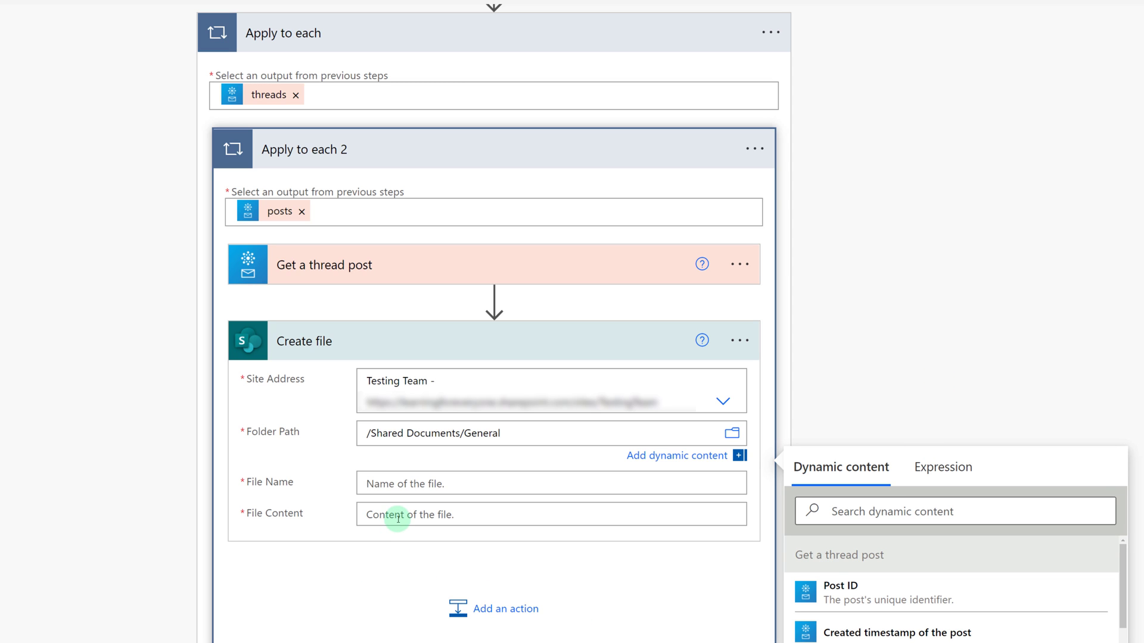
Set the Create file name to the Attachment name dynamic content
{"action": "left_click", "coordinate": [387, 486]}
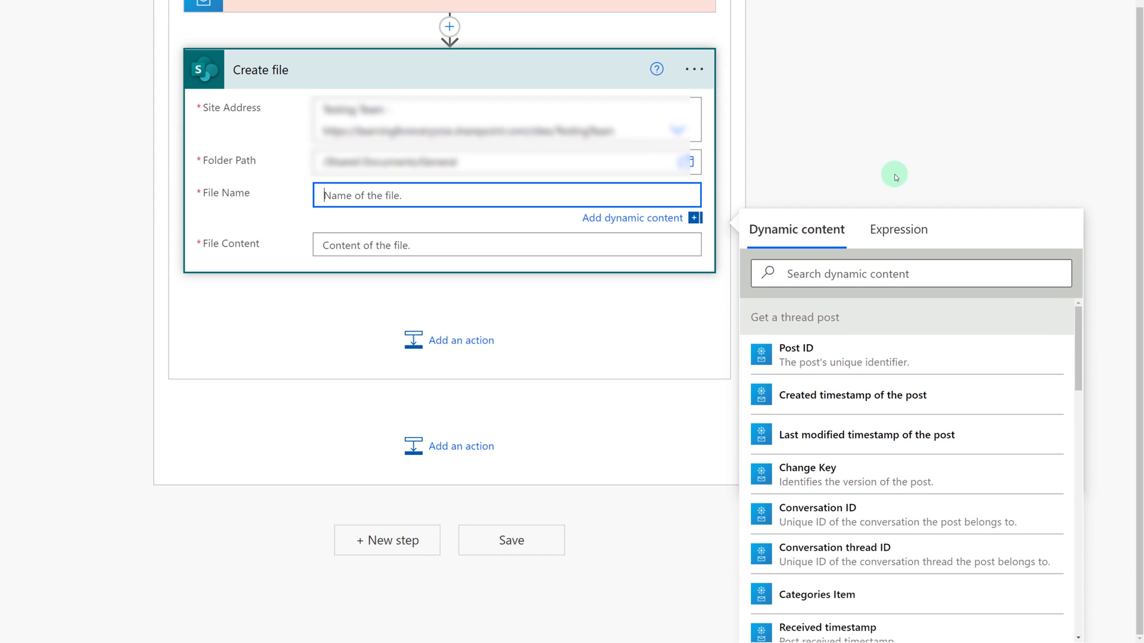
{"action": "scroll", "coordinate": [882, 370], "scroll_direction": "down", "scroll_amount": 1}
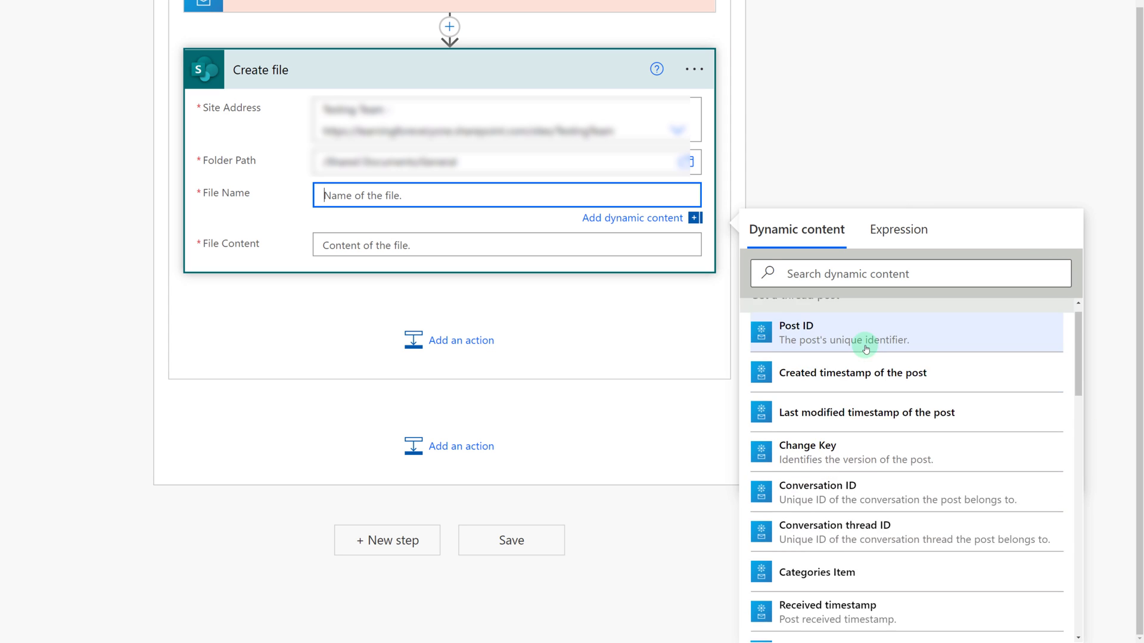
{"action": "scroll", "coordinate": [834, 352], "scroll_direction": "down", "scroll_amount": 2}
{"action": "scroll", "coordinate": [842, 439], "scroll_direction": "down", "scroll_amount": 5}
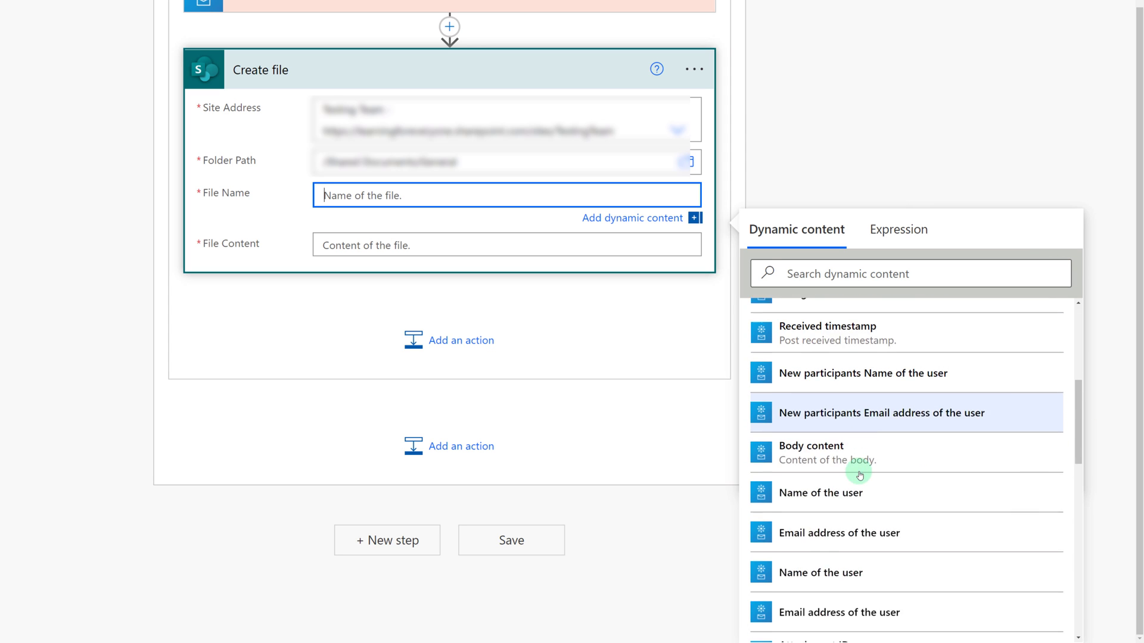
{"action": "scroll", "coordinate": [859, 471], "scroll_direction": "down", "scroll_amount": 3}
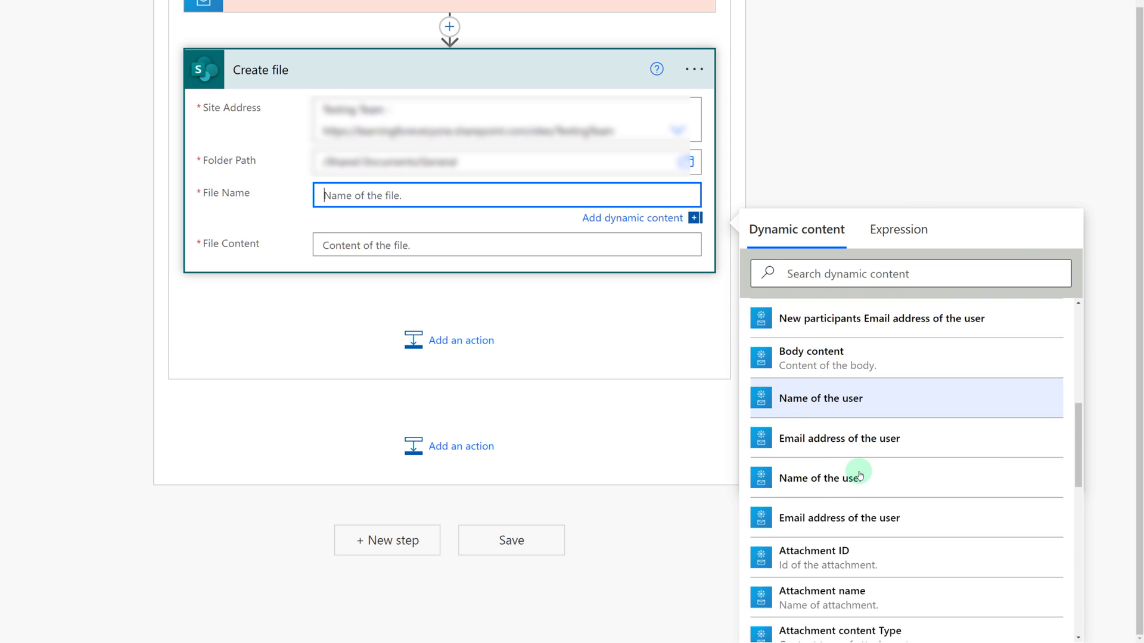
{"action": "left_click", "coordinate": [801, 590]}
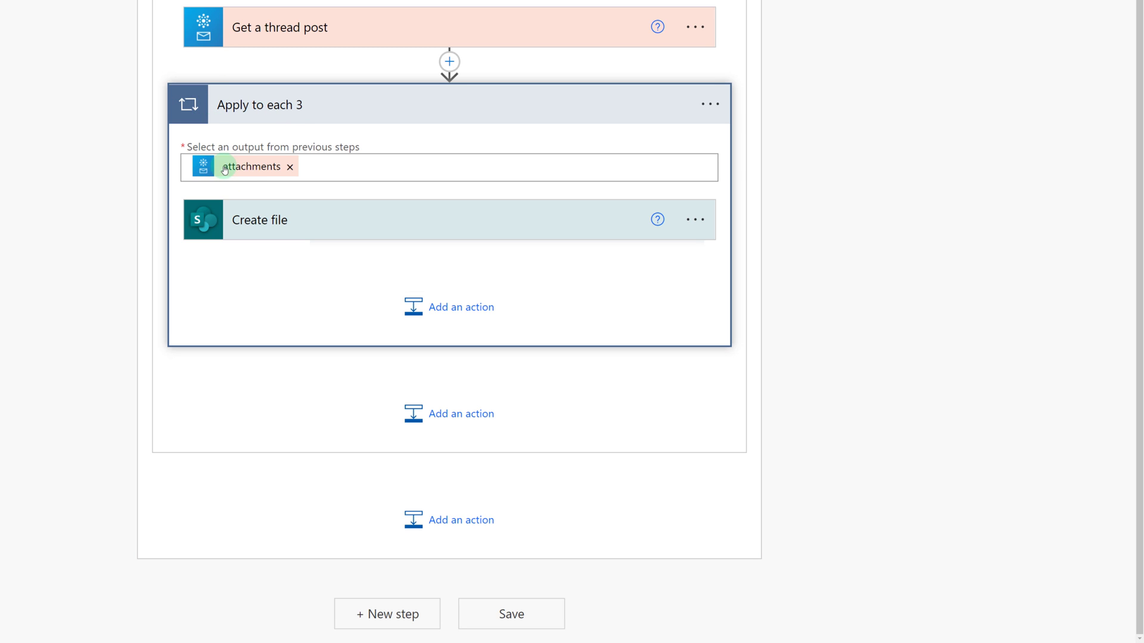
Set the Create file content to Attachment content bytes
{"action": "mouse_move", "coordinate": [239, 171]}
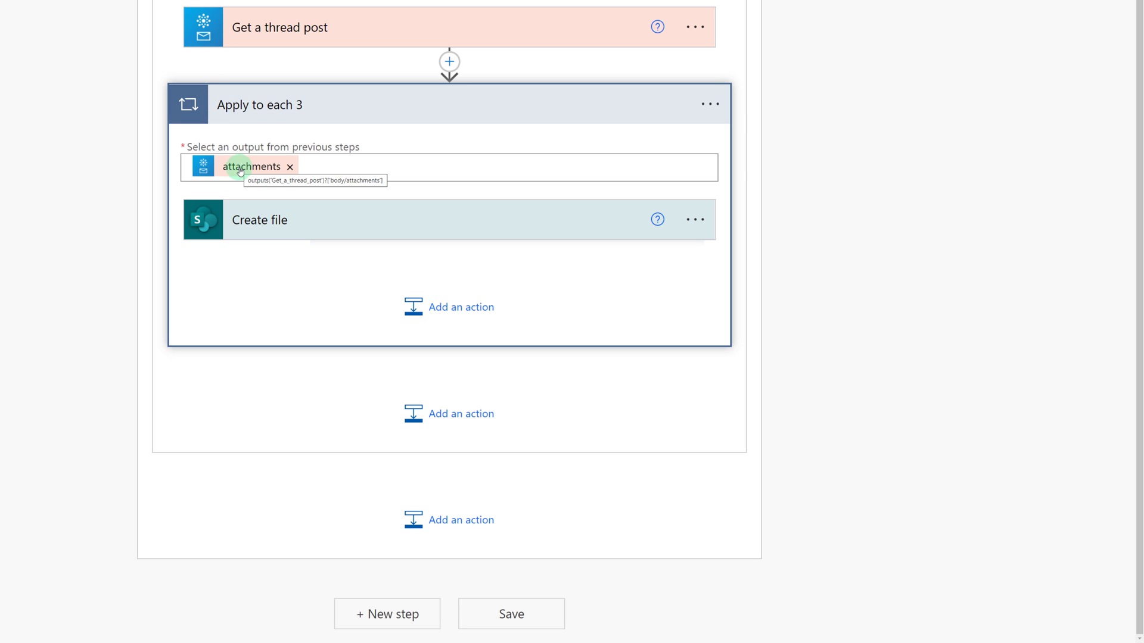
{"action": "left_click", "coordinate": [264, 230]}
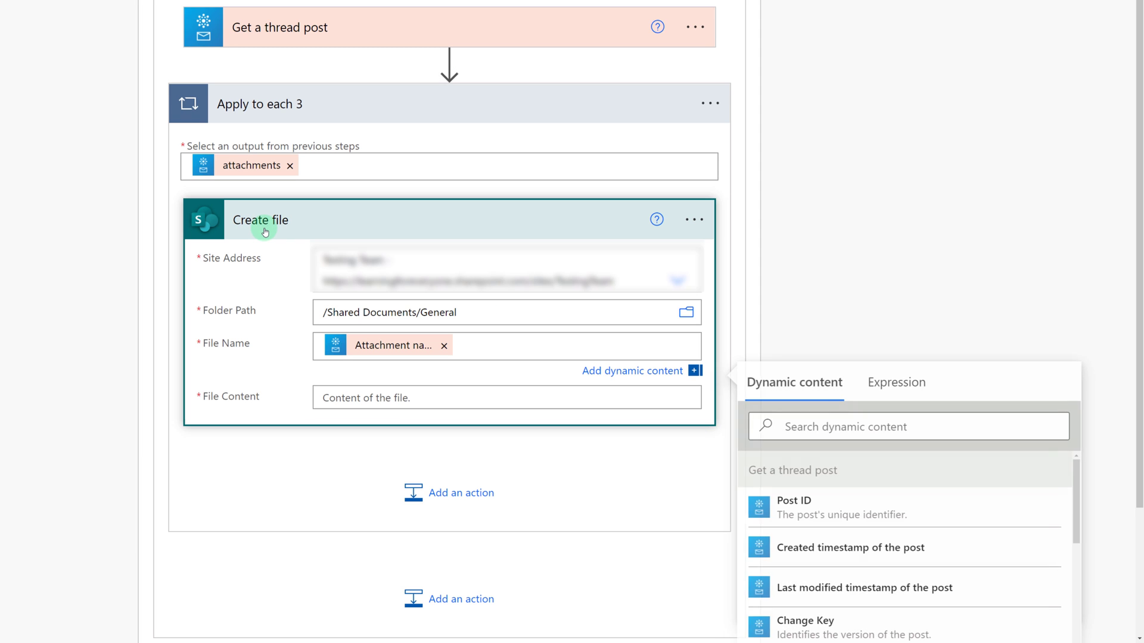
{"action": "left_click", "coordinate": [355, 399]}
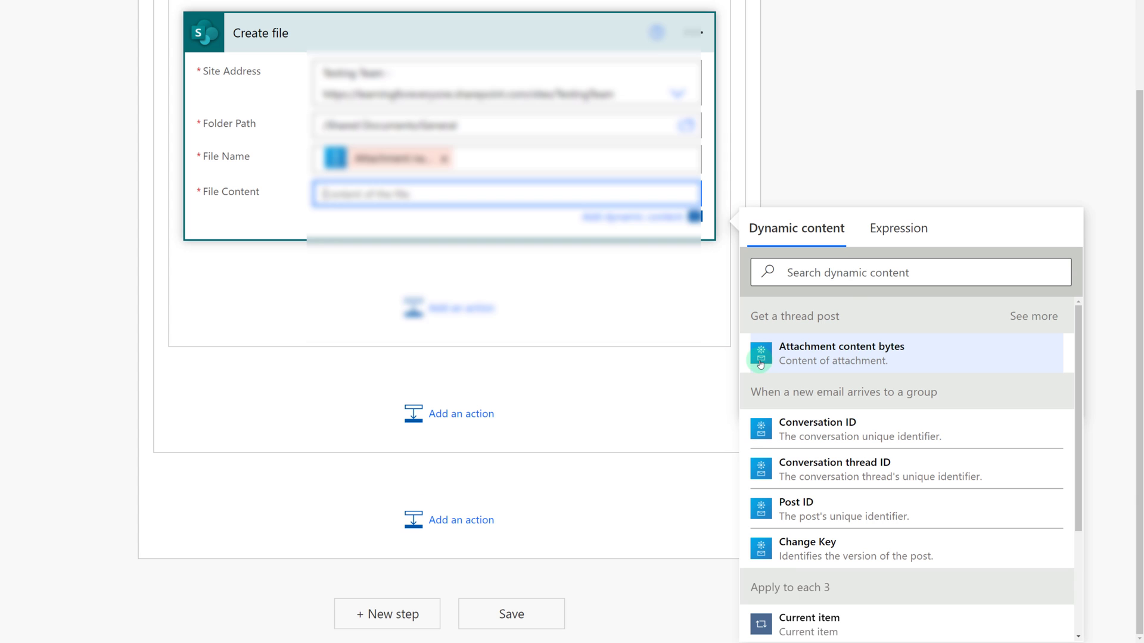
{"action": "left_click", "coordinate": [760, 364]}
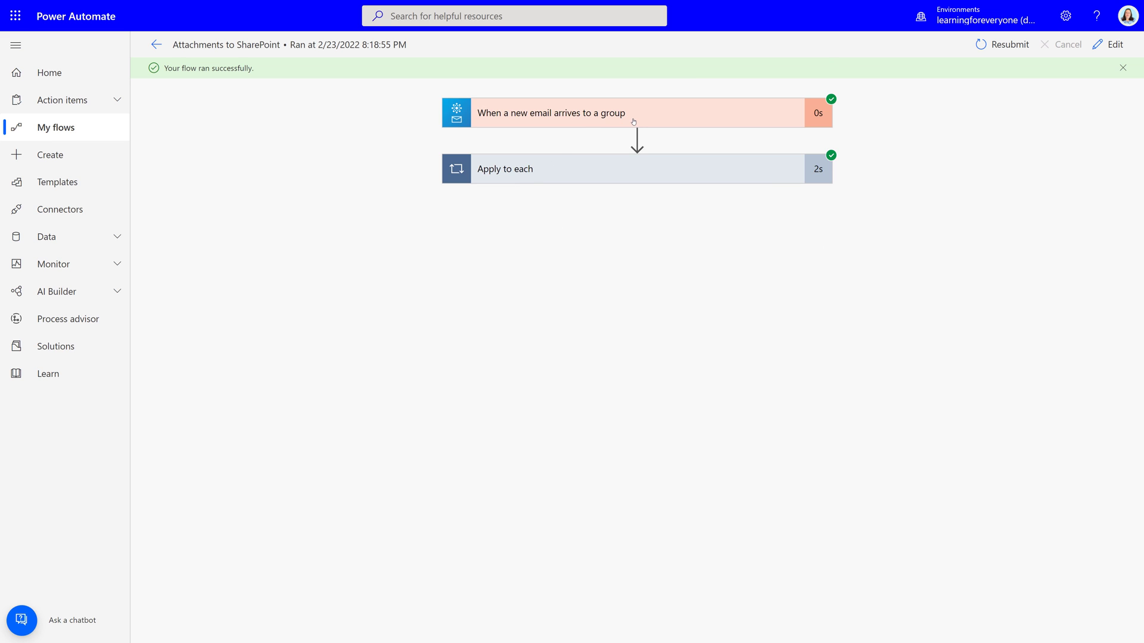
Expand Apply to each in the run, then open Attachments to SharePoint from My flows
{"action": "left_click", "coordinate": [619, 171]}
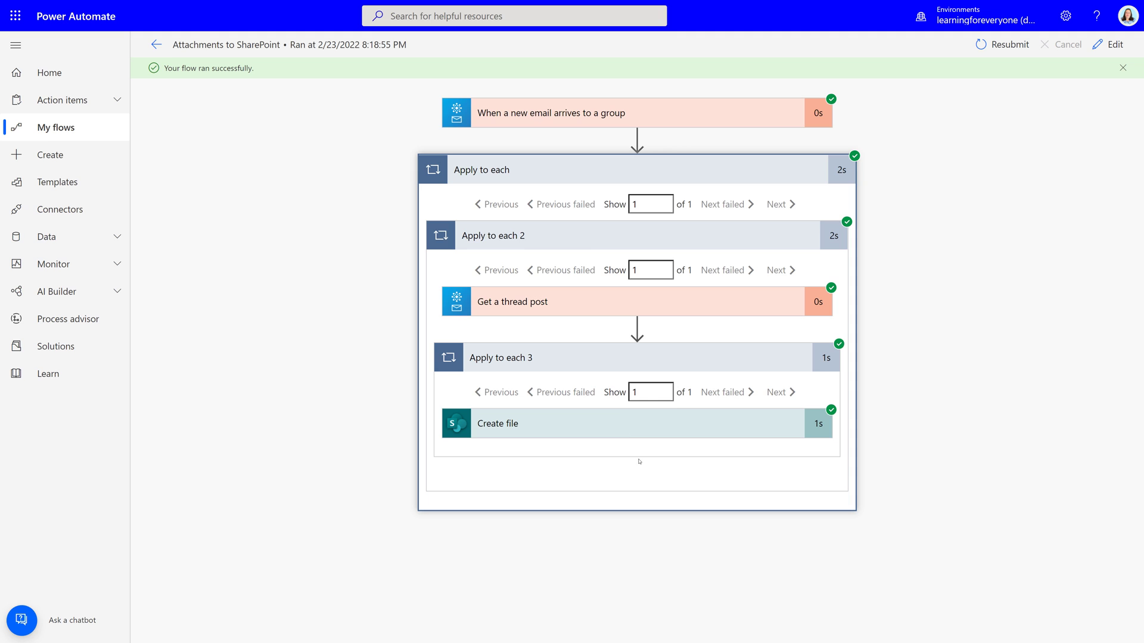
{"action": "left_click", "coordinate": [53, 131]}
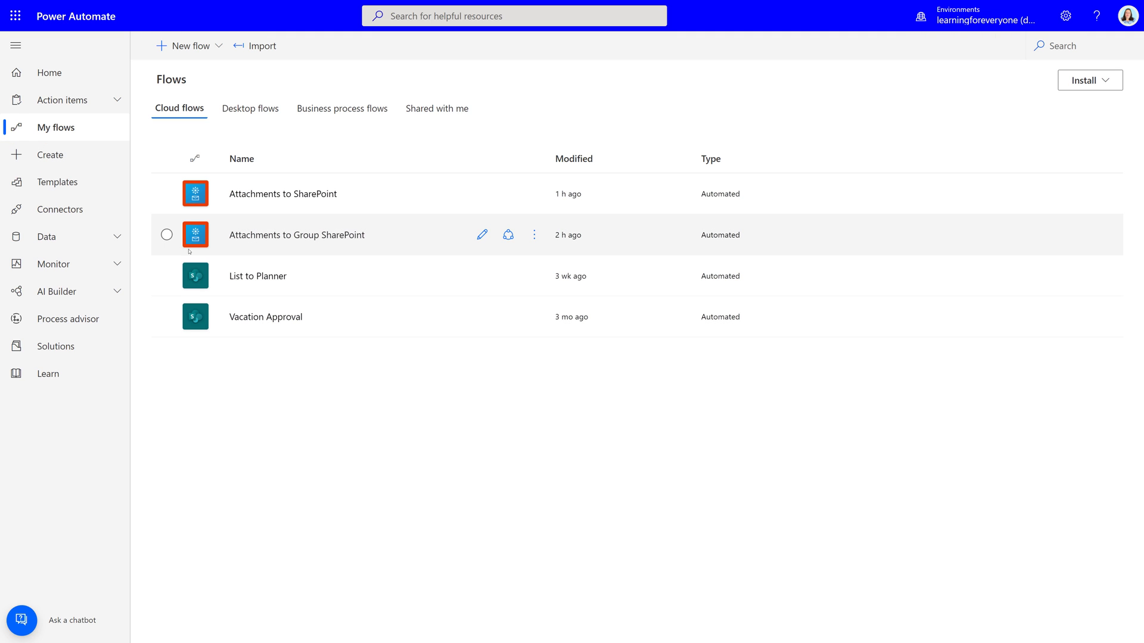
{"action": "left_click", "coordinate": [273, 196]}
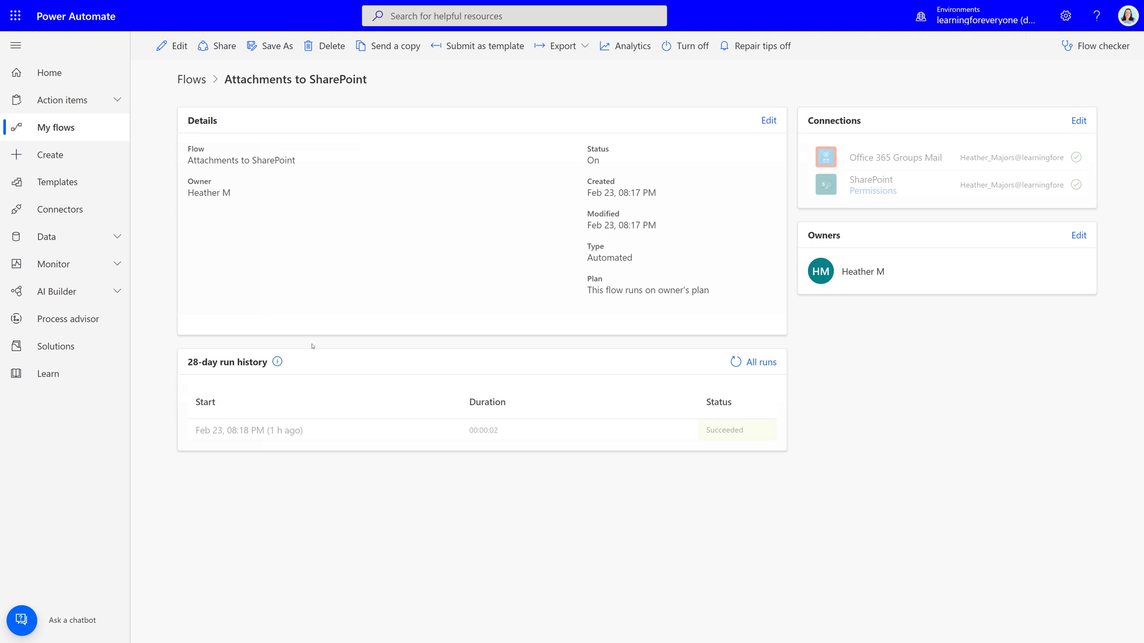